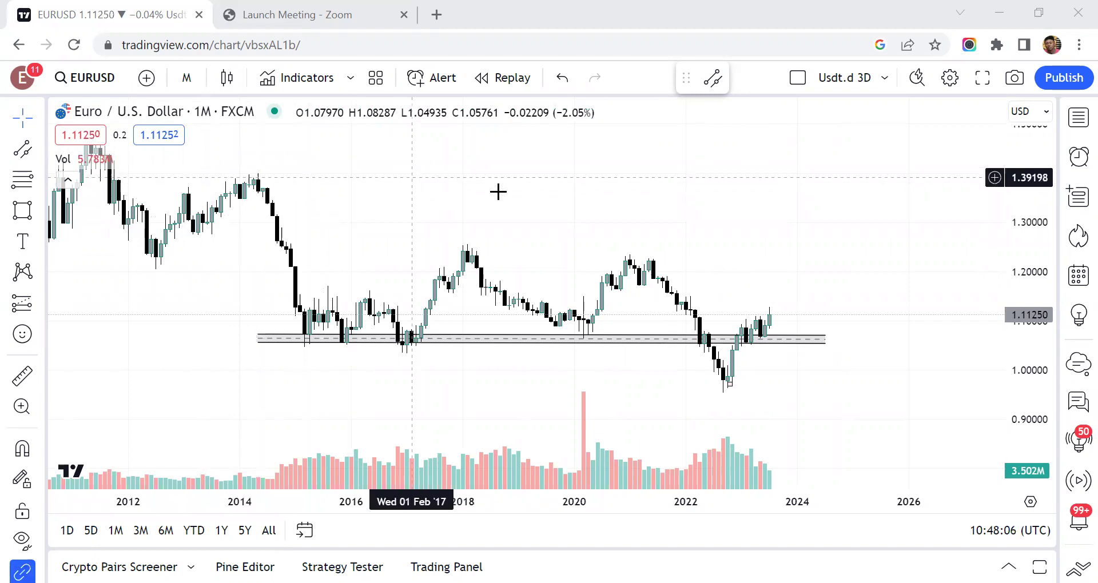
{"action": "left_click", "coordinate": [543, 337]}
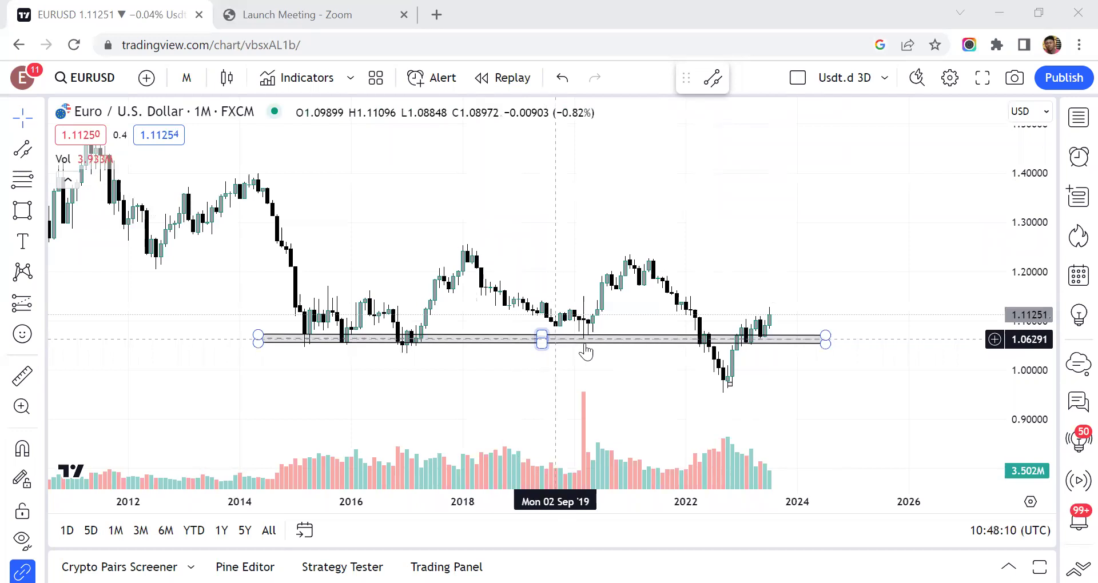
{"action": "left_click", "coordinate": [688, 347]}
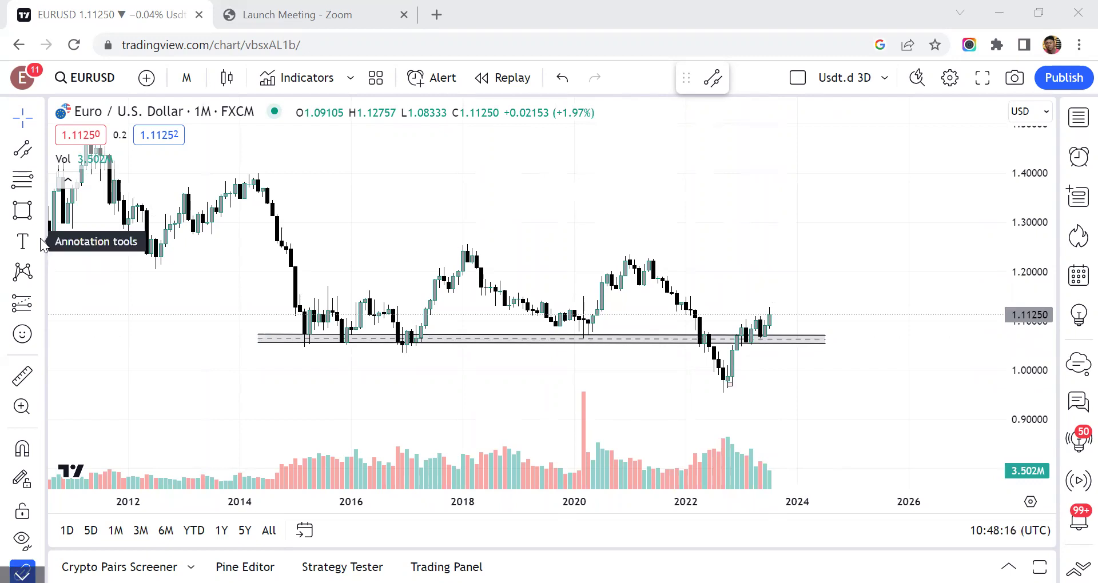
Draw a curve at about 1.047 from December 2021 to September 2023 and bend it beneath the 2022 low.
{"action": "left_click", "coordinate": [38, 210]}
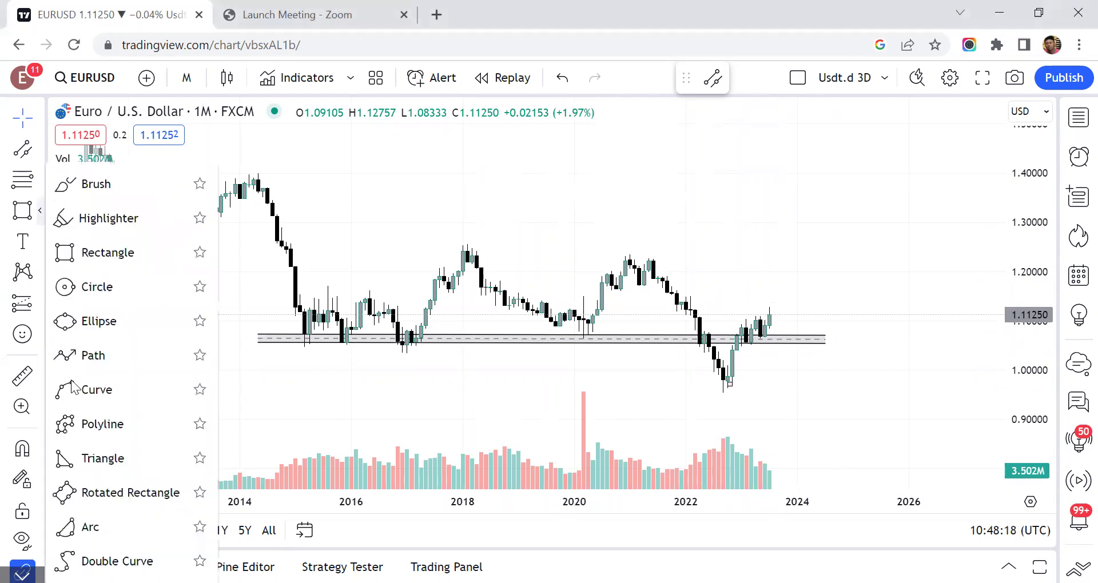
{"action": "left_click", "coordinate": [85, 387]}
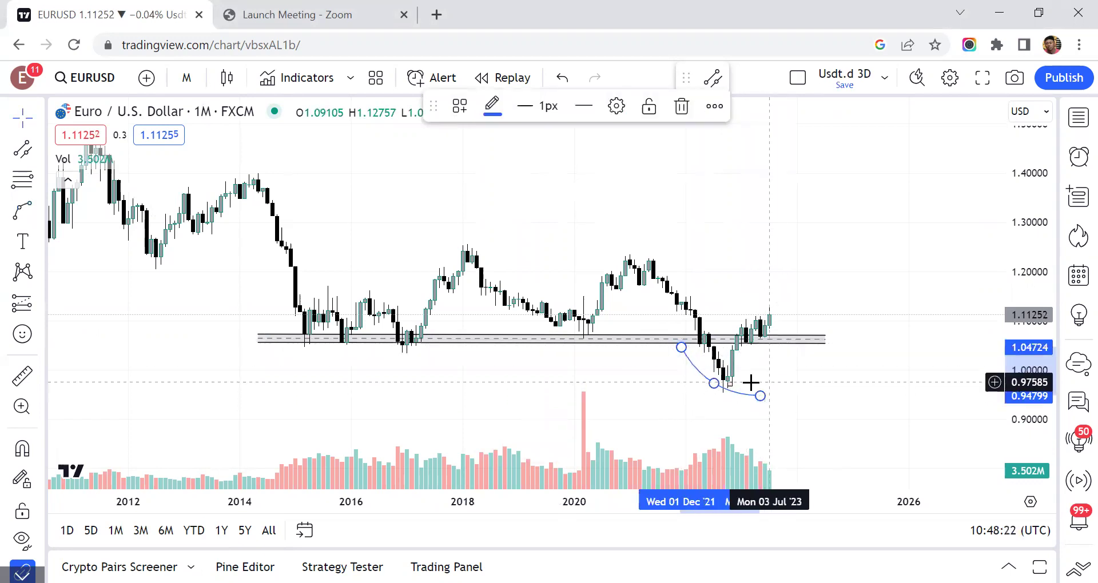
{"action": "left_click", "coordinate": [778, 347]}
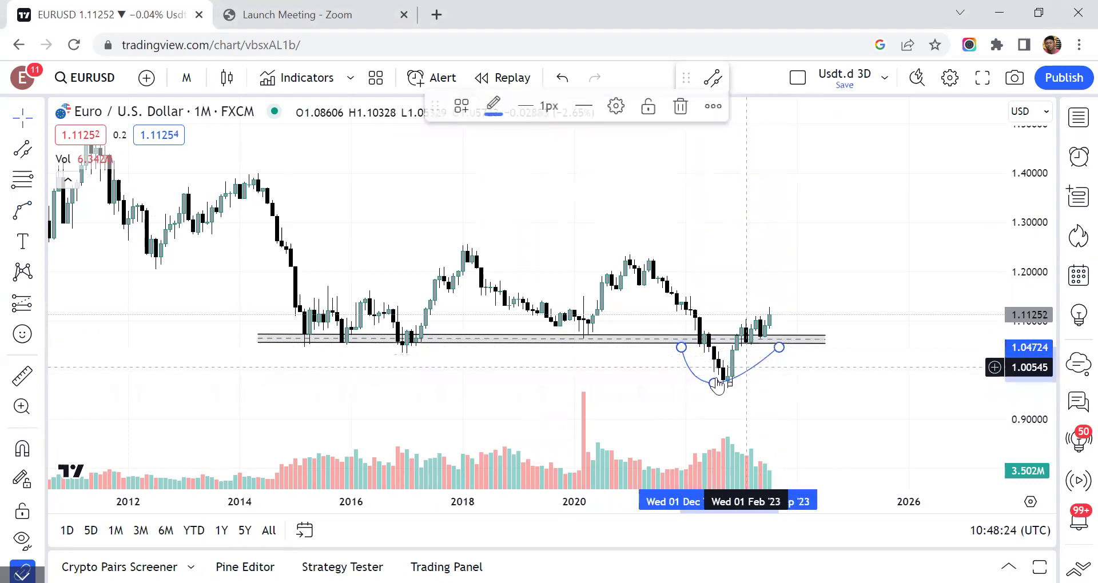
{"action": "left_click_drag", "start_coordinate": [716, 384], "coordinate": [731, 412]}
{"action": "left_click", "coordinate": [755, 208]}
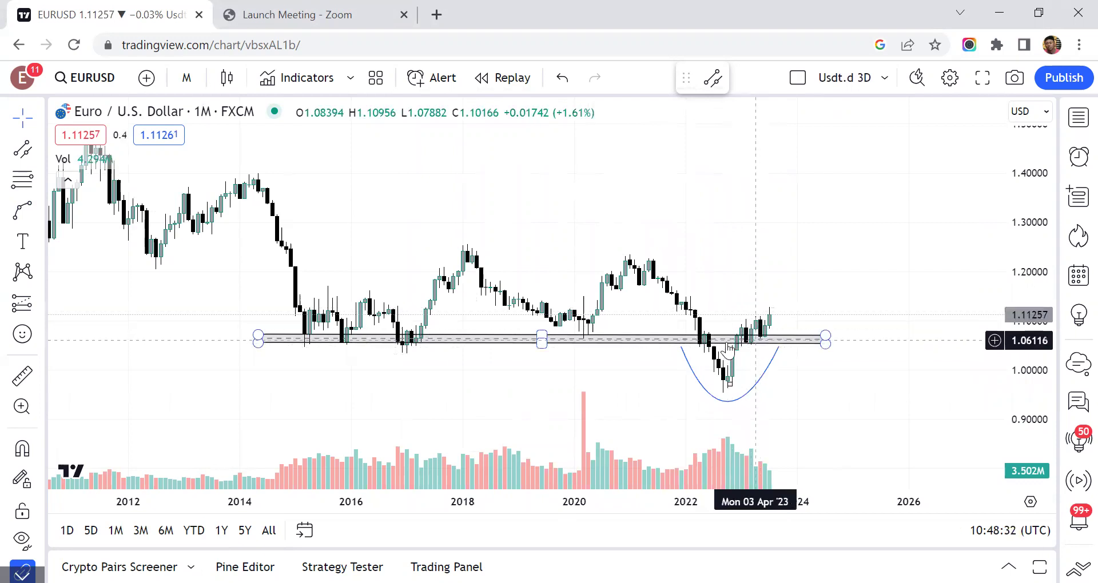
{"action": "left_click", "coordinate": [39, 149]}
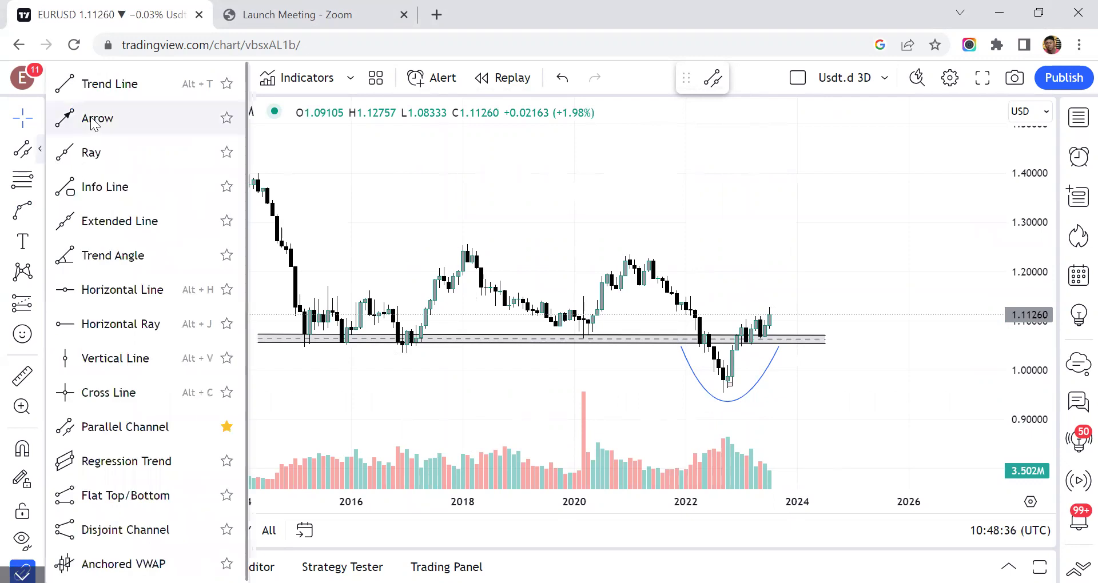
{"action": "left_click", "coordinate": [86, 86]}
{"action": "left_click", "coordinate": [327, 197]}
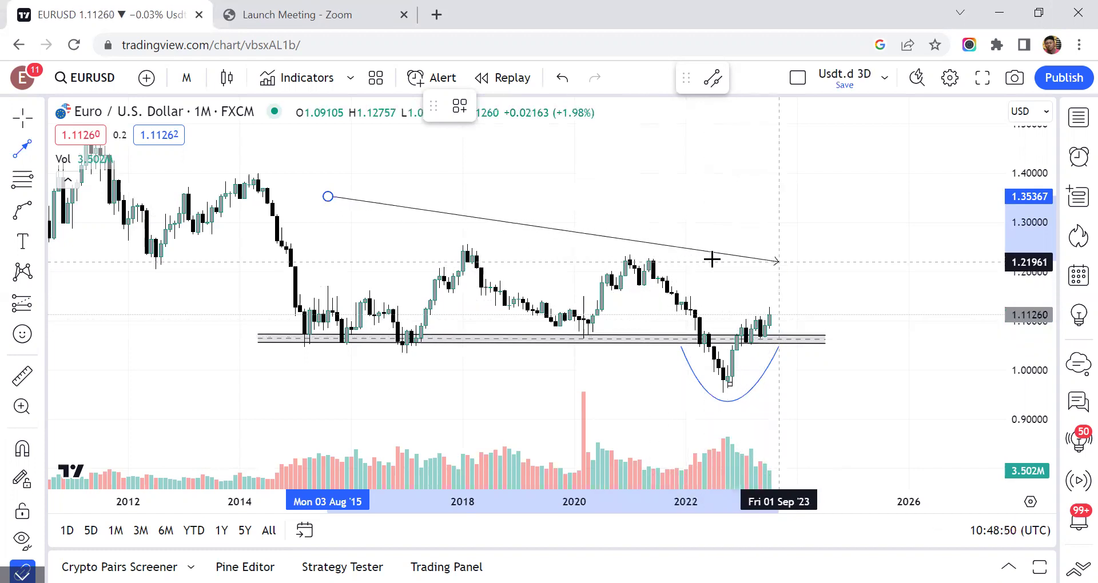
{"action": "left_click", "coordinate": [662, 198]}
{"action": "left_click", "coordinate": [717, 104]}
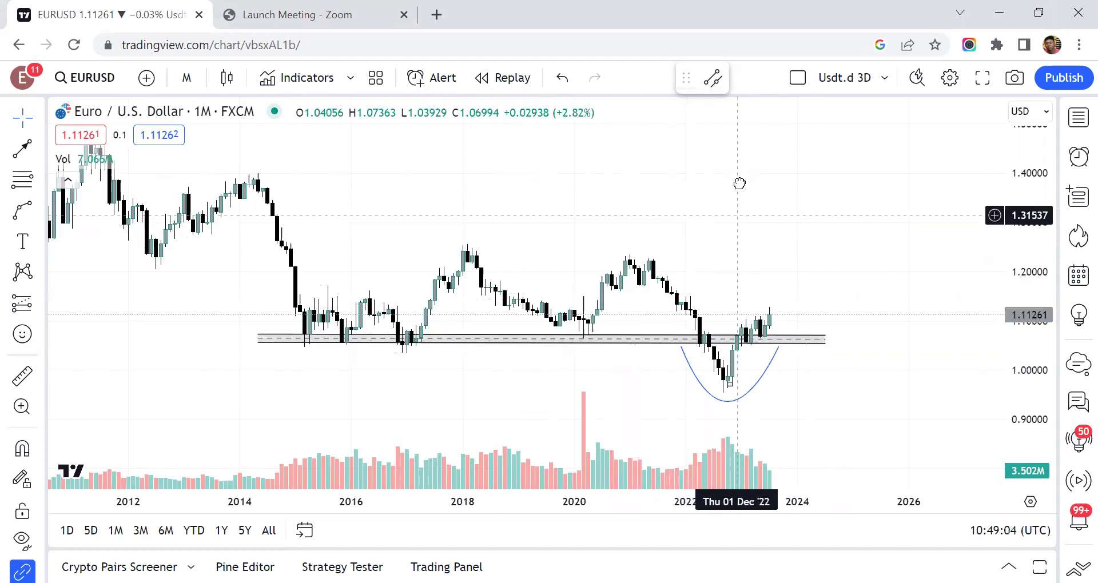
Switch the EURUSD chart to the 1 week timeframe and examine the price history around the support zone and curve.
{"action": "left_click_drag", "start_coordinate": [739, 183], "coordinate": [721, 188]}
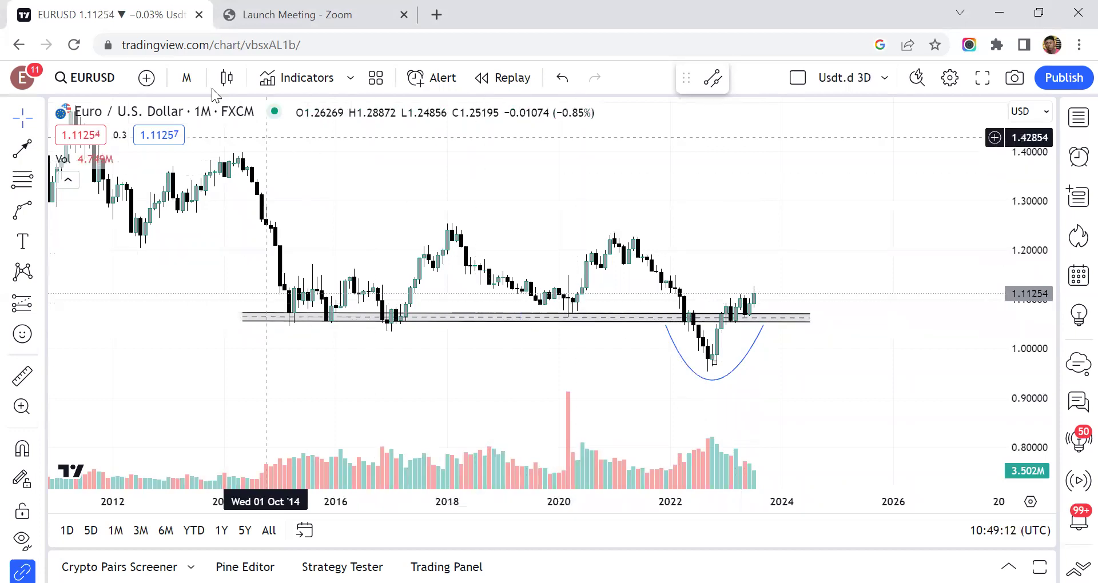
{"action": "left_click", "coordinate": [187, 77]}
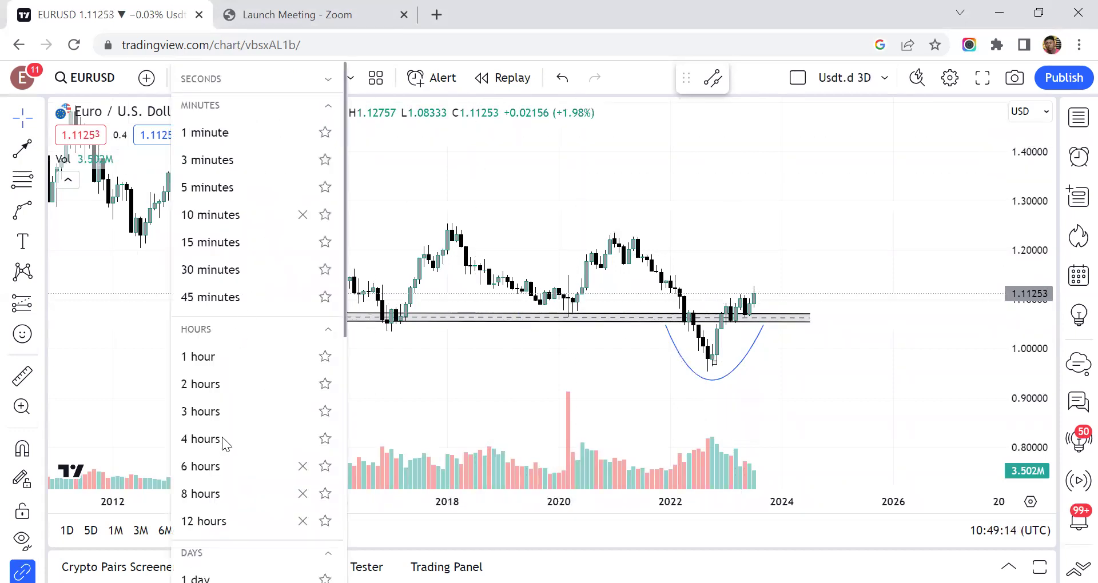
{"action": "scroll", "coordinate": [222, 436], "scroll_direction": "down", "scroll_amount": 8}
{"action": "left_click", "coordinate": [249, 220]}
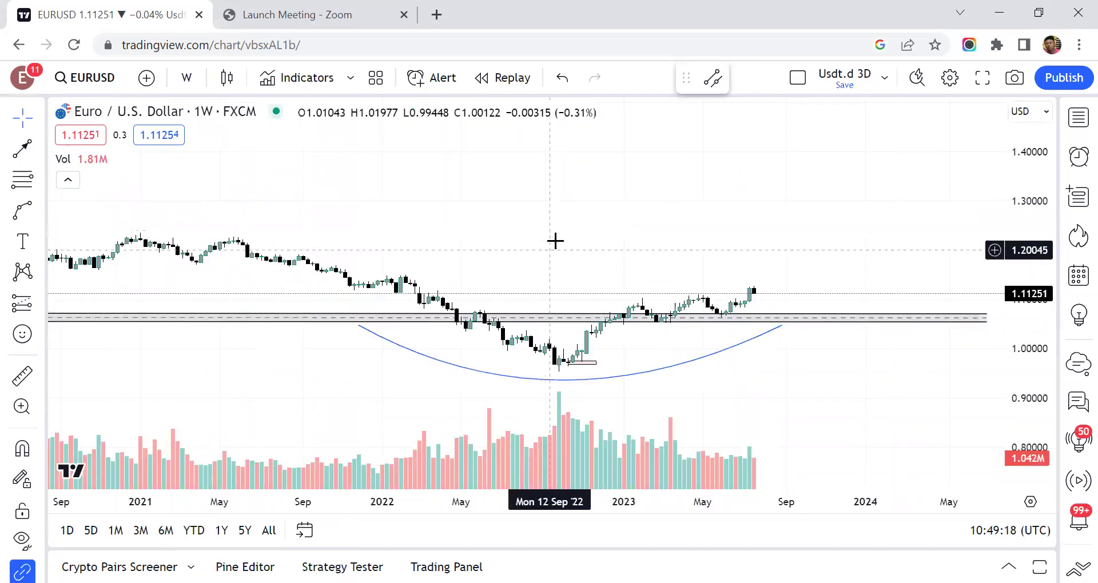
{"action": "scroll", "coordinate": [571, 219], "scroll_direction": "down", "scroll_amount": 1}
{"action": "scroll", "coordinate": [592, 214], "scroll_direction": "down", "scroll_amount": 3}
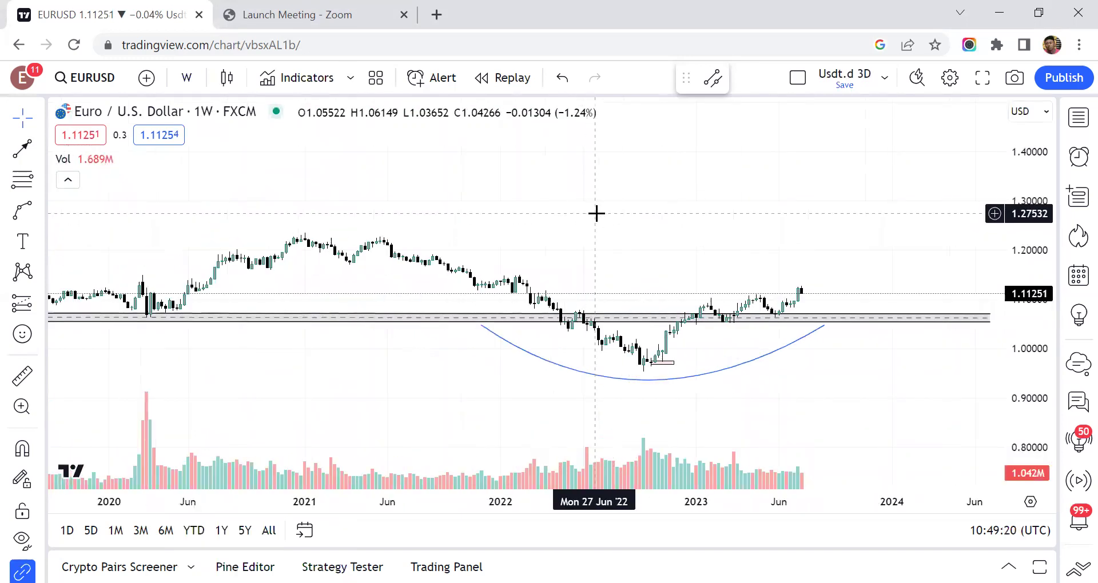
{"action": "scroll", "coordinate": [661, 196], "scroll_direction": "down", "scroll_amount": 5}
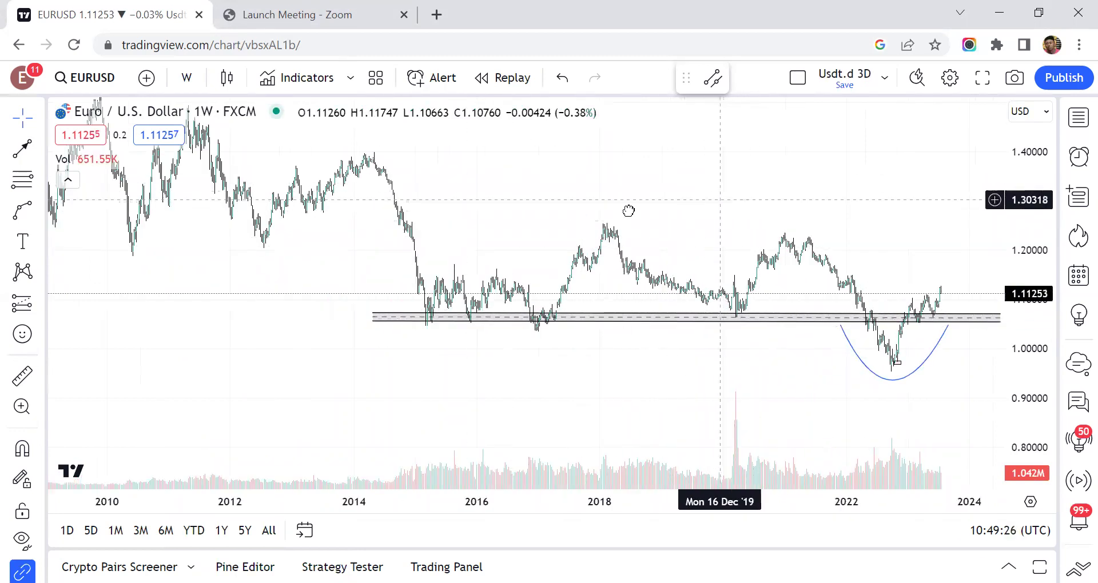
{"action": "left_click_drag", "start_coordinate": [629, 211], "coordinate": [590, 189]}
{"action": "scroll", "coordinate": [598, 187], "scroll_direction": "up", "scroll_amount": 3}
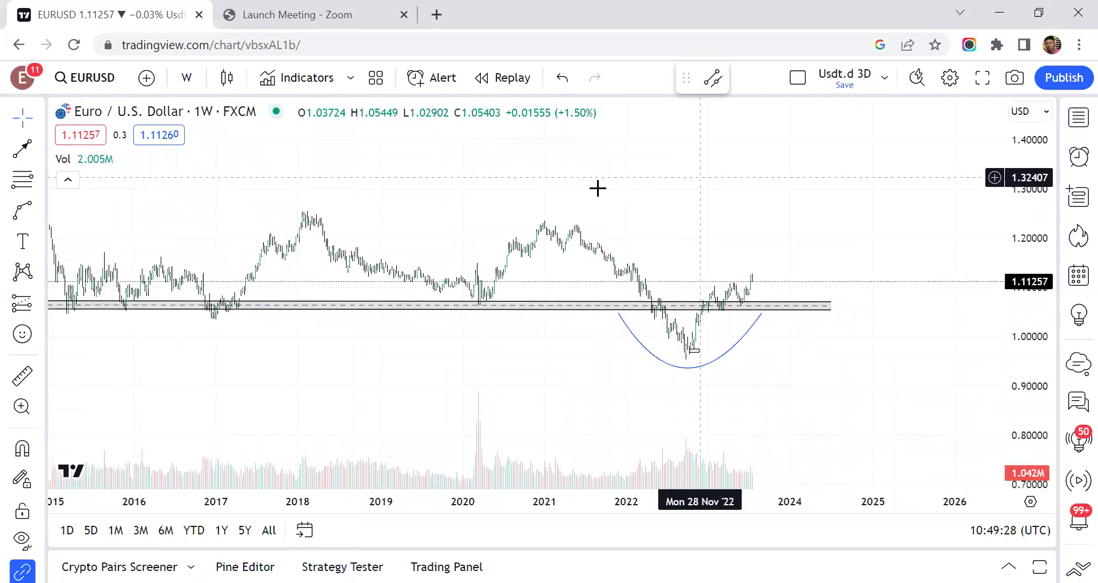
{"action": "scroll", "coordinate": [503, 164], "scroll_direction": "down", "scroll_amount": 2}
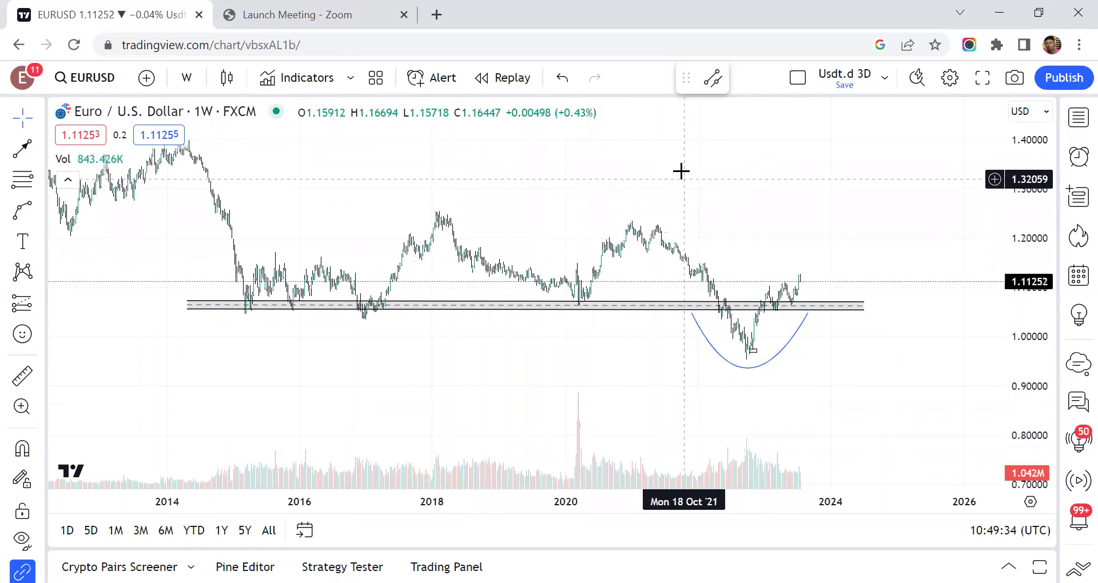
{"action": "left_click_drag", "start_coordinate": [720, 188], "coordinate": [756, 187]}
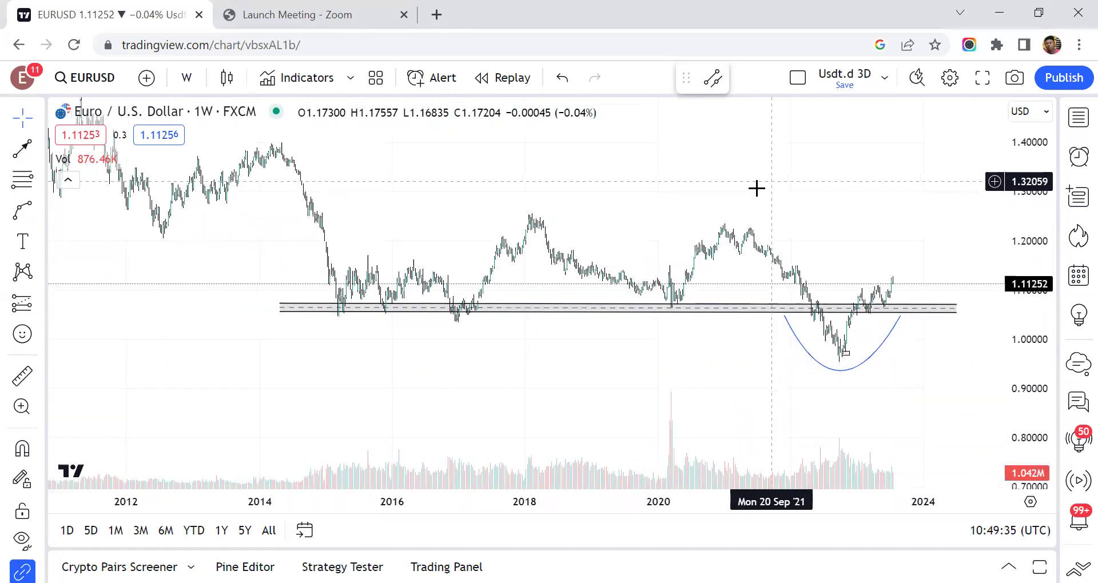
Switch the chart to the 1 day timeframe and bring the support zone and curve into view.
{"action": "left_click", "coordinate": [183, 78]}
{"action": "scroll", "coordinate": [232, 372], "scroll_direction": "down", "scroll_amount": 5}
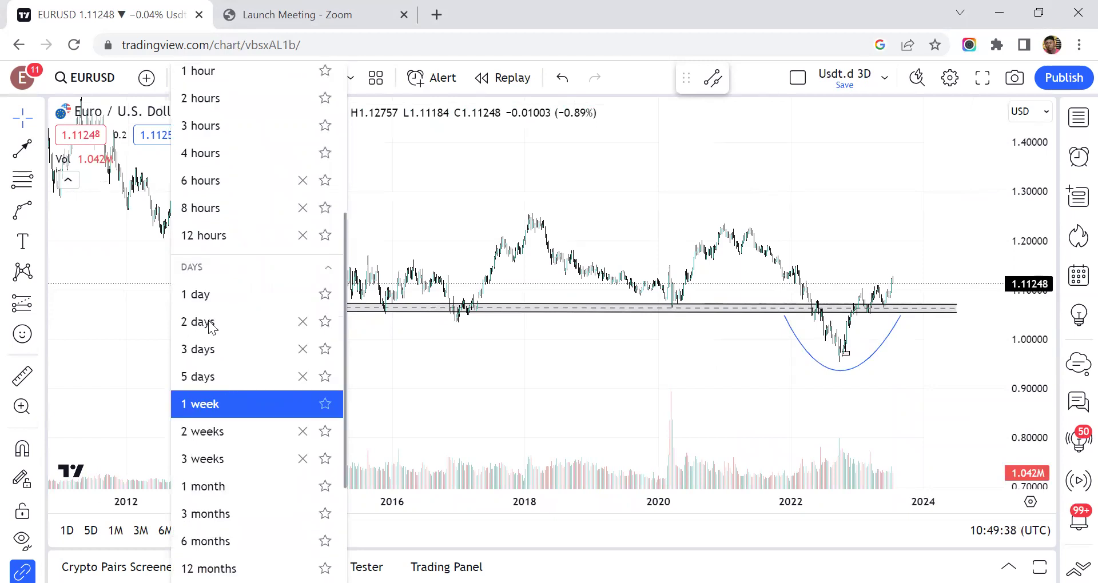
{"action": "left_click", "coordinate": [215, 293]}
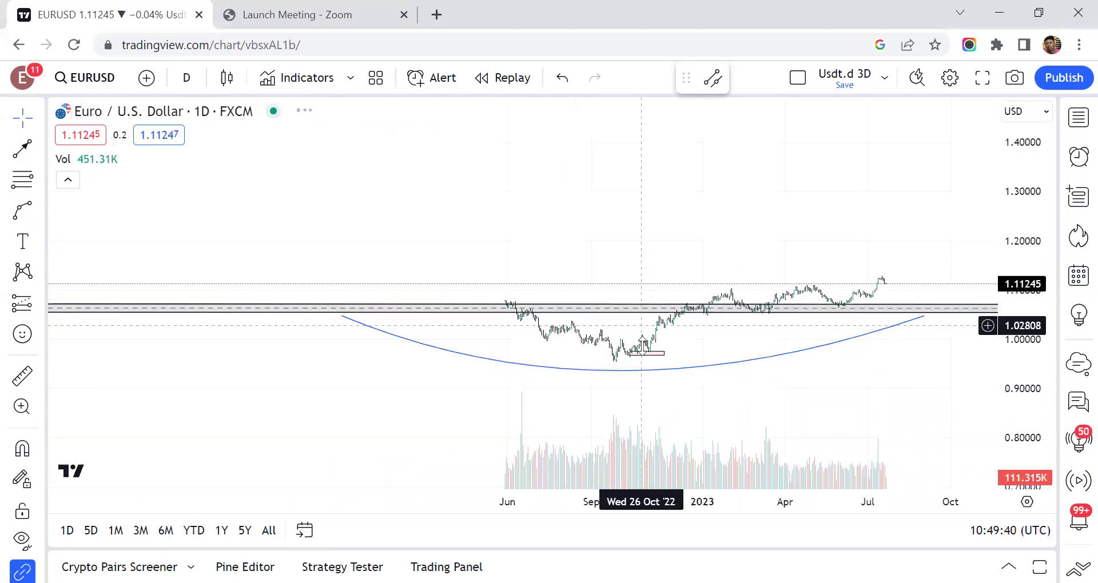
{"action": "scroll", "coordinate": [765, 198], "scroll_direction": "down", "scroll_amount": 3}
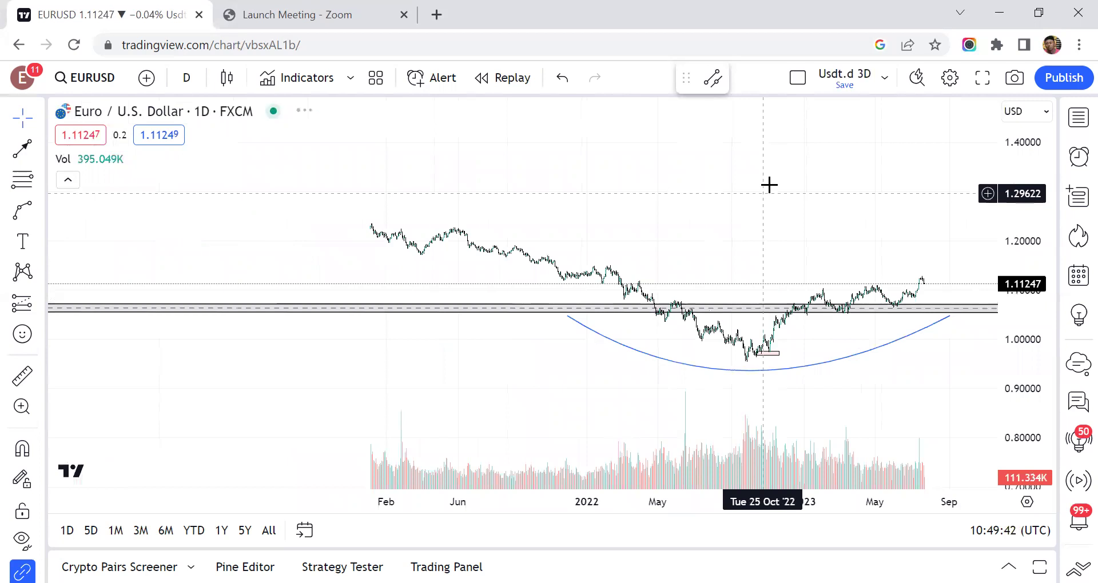
{"action": "scroll", "coordinate": [769, 184], "scroll_direction": "down", "scroll_amount": 5}
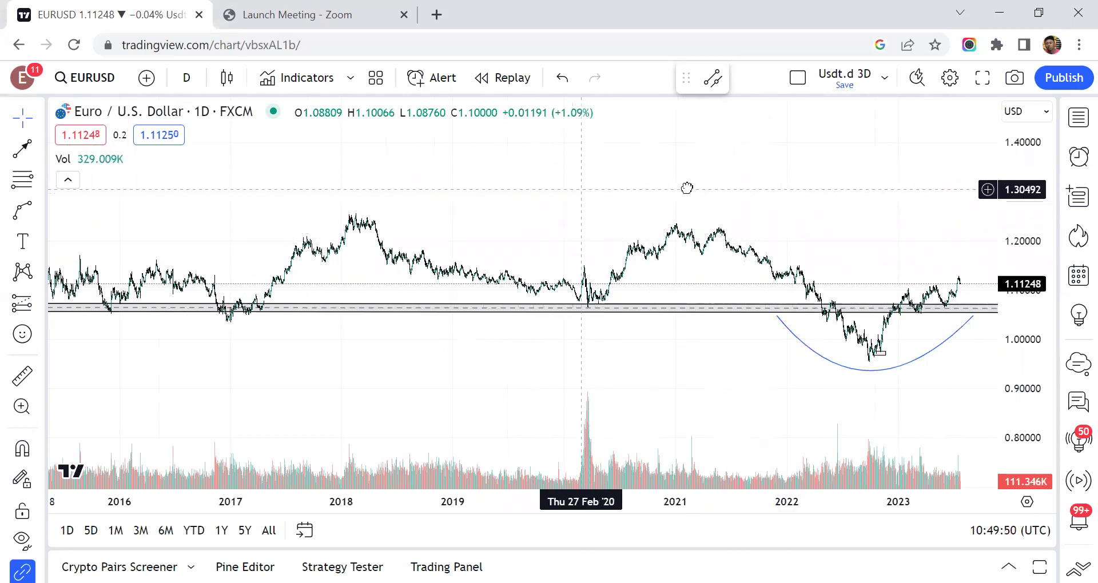
{"action": "left_click_drag", "start_coordinate": [686, 188], "coordinate": [421, 225]}
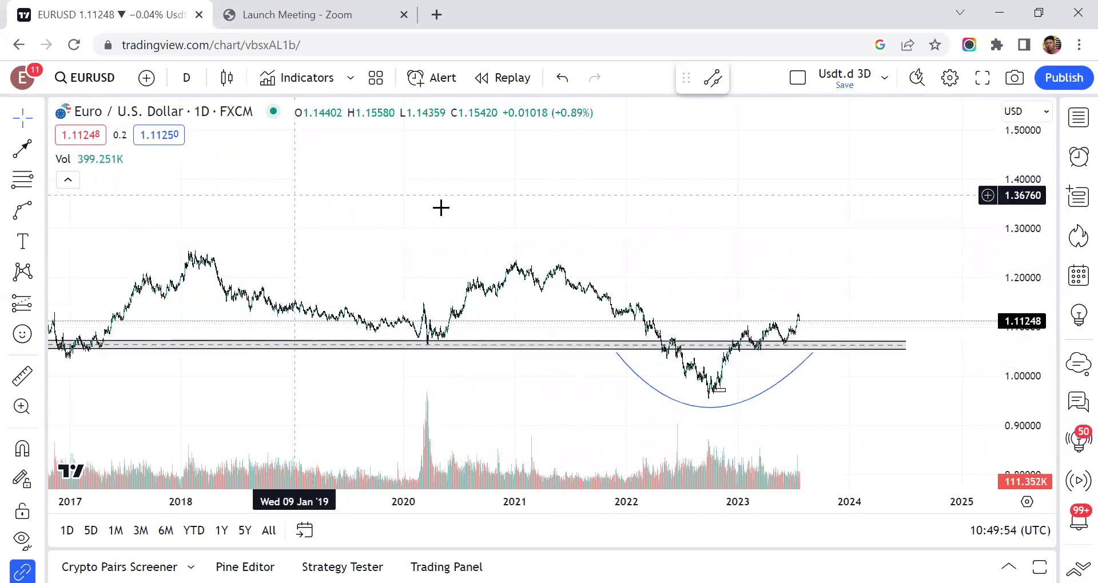
{"action": "left_click", "coordinate": [187, 78]}
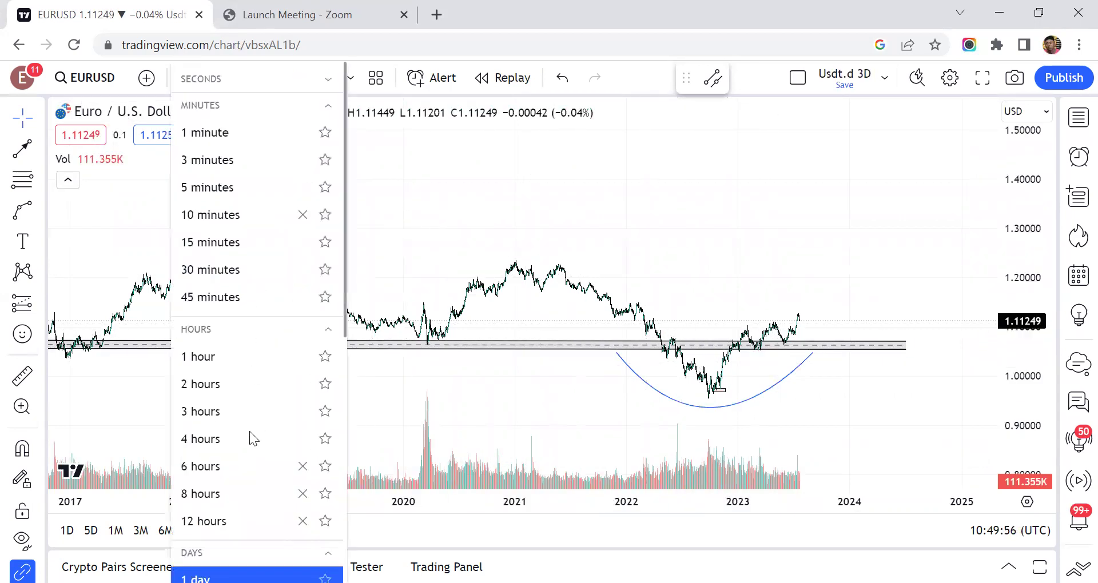
{"action": "scroll", "coordinate": [215, 451], "scroll_direction": "down", "scroll_amount": 5}
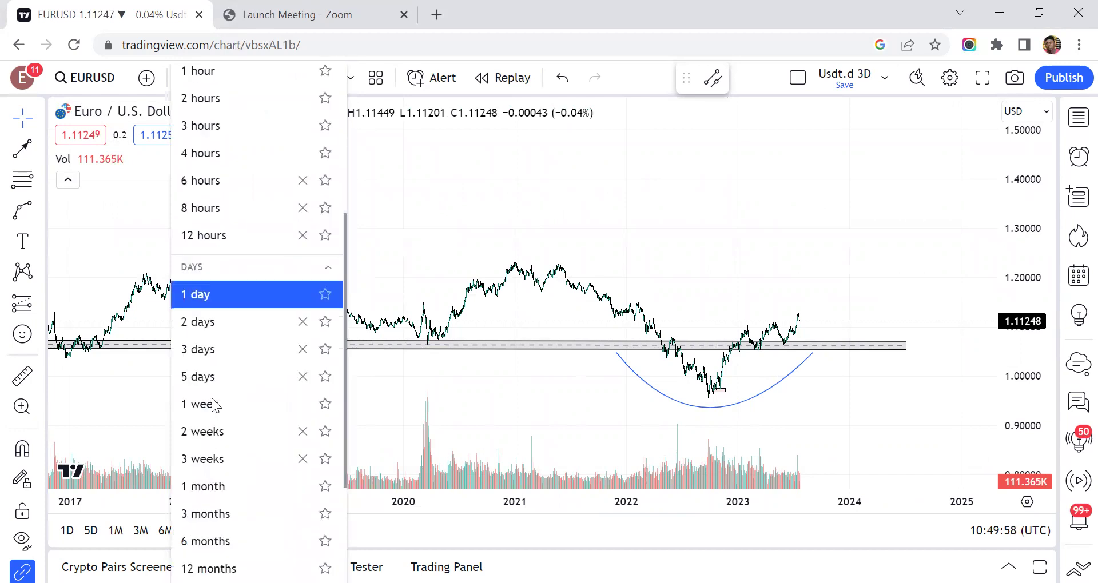
{"action": "left_click", "coordinate": [495, 277]}
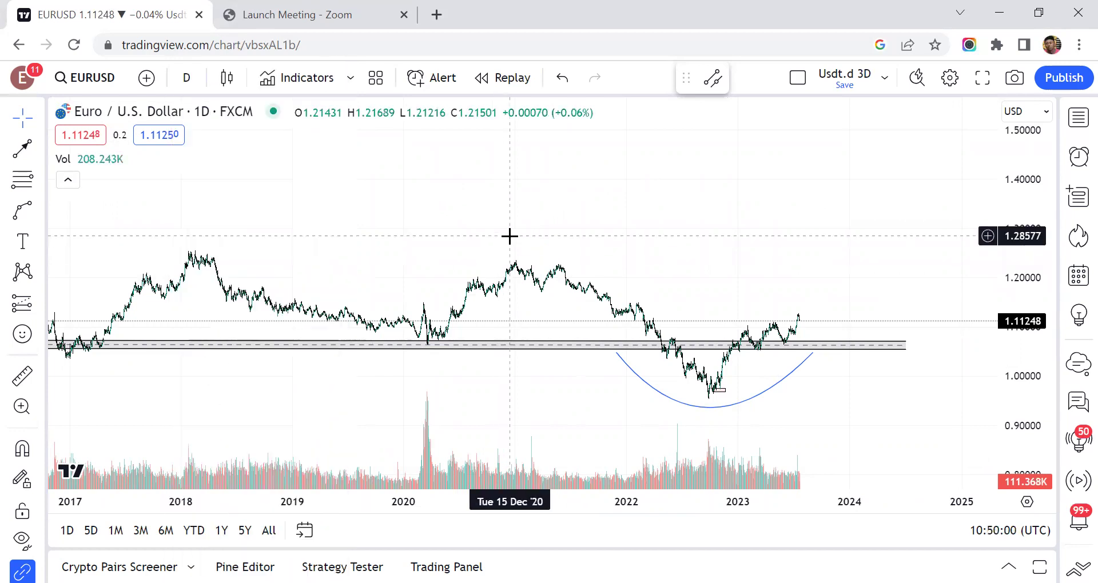
Draw a Fib Retracement over the latest July 2023 rally, from about 1.0856 on 5 July up to about 1.1276.
{"action": "scroll", "coordinate": [672, 213], "scroll_direction": "up", "scroll_amount": 4}
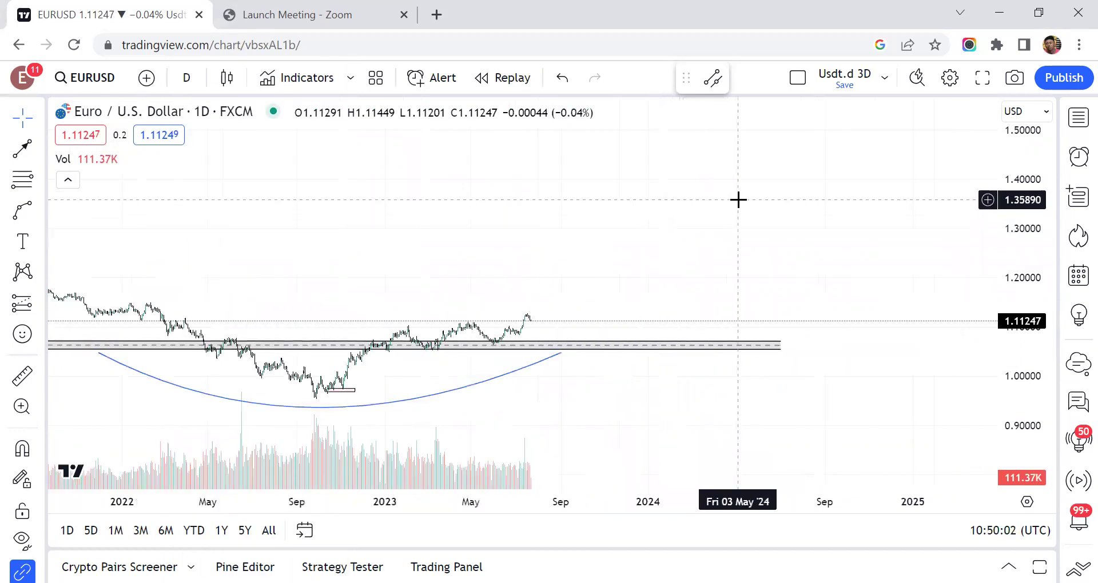
{"action": "scroll", "coordinate": [858, 206], "scroll_direction": "up", "scroll_amount": 2}
{"action": "left_click_drag", "start_coordinate": [1028, 247], "coordinate": [671, 208]}
{"action": "scroll", "coordinate": [630, 206], "scroll_direction": "up", "scroll_amount": 3}
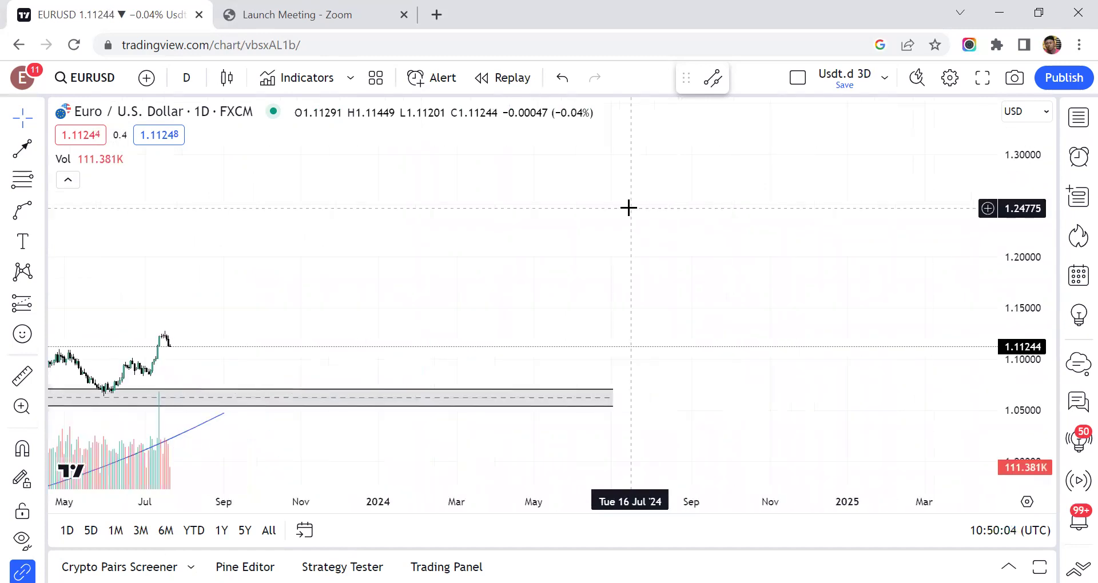
{"action": "left_click_drag", "start_coordinate": [238, 255], "coordinate": [746, 216]}
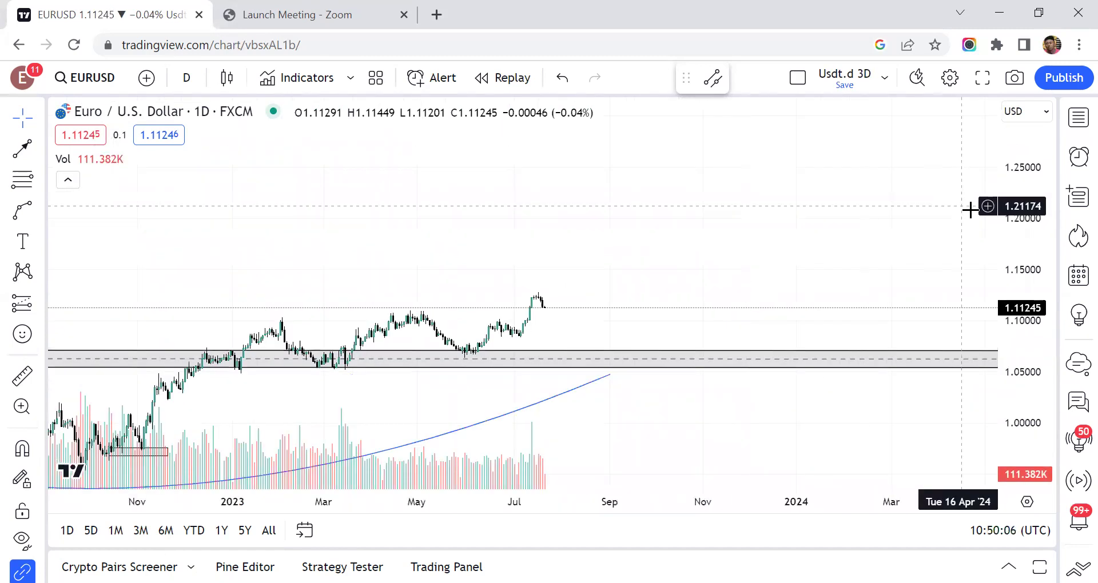
{"action": "left_click_drag", "start_coordinate": [1012, 209], "coordinate": [936, 235]}
{"action": "scroll", "coordinate": [661, 245], "scroll_direction": "up", "scroll_amount": 3}
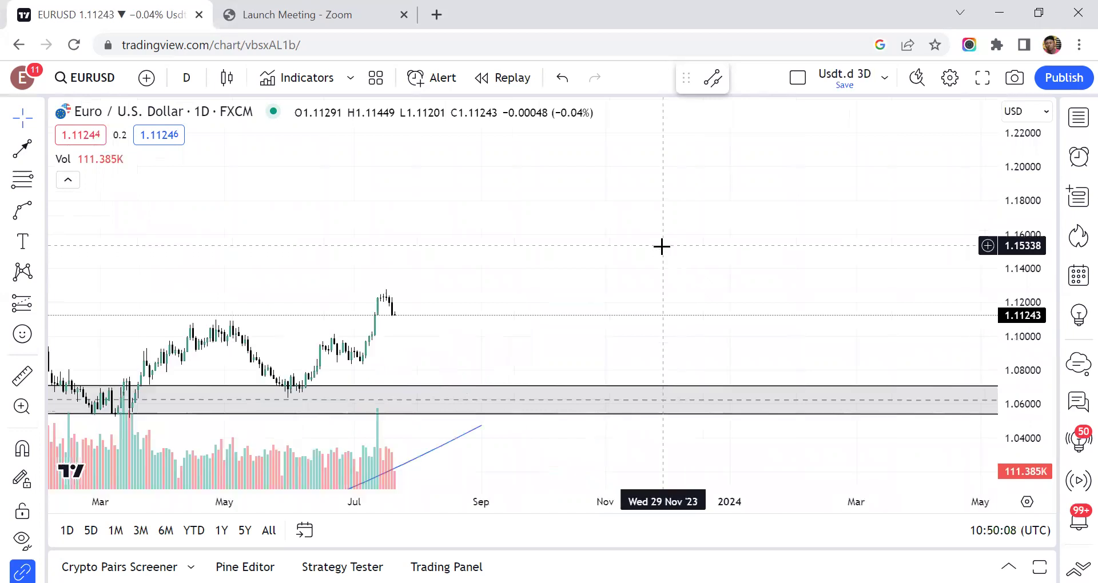
{"action": "left_click_drag", "start_coordinate": [412, 204], "coordinate": [893, 158]}
{"action": "scroll", "coordinate": [686, 215], "scroll_direction": "up", "scroll_amount": 2}
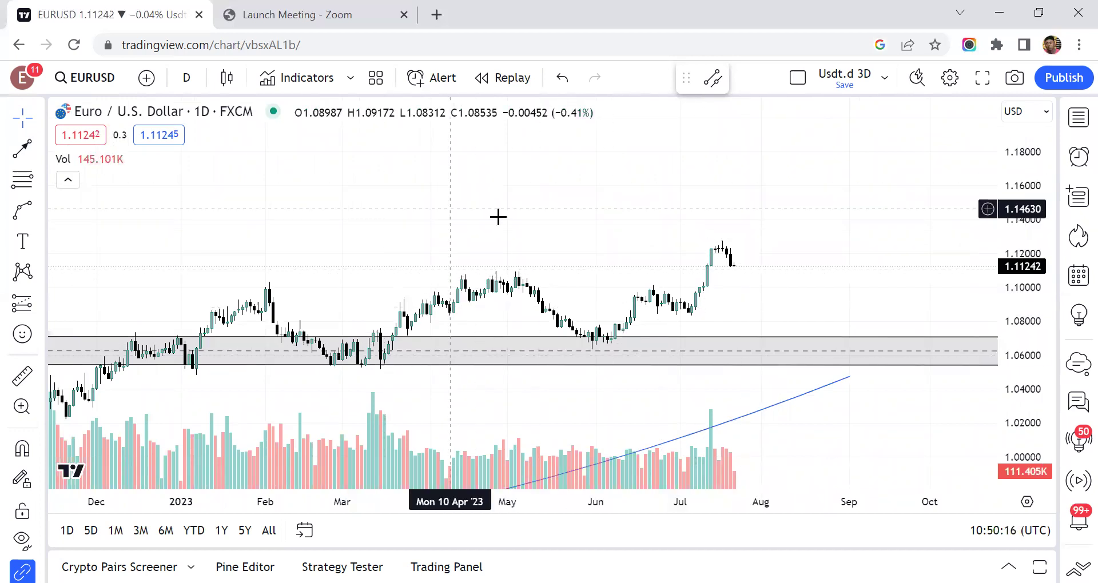
{"action": "left_click", "coordinate": [32, 186]}
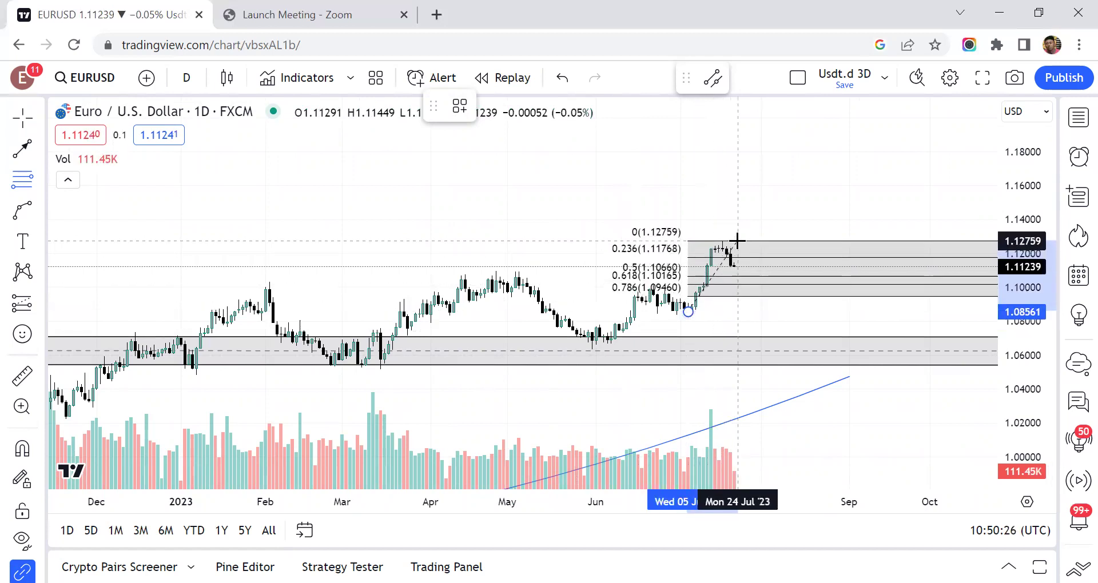
{"action": "left_click", "coordinate": [737, 241]}
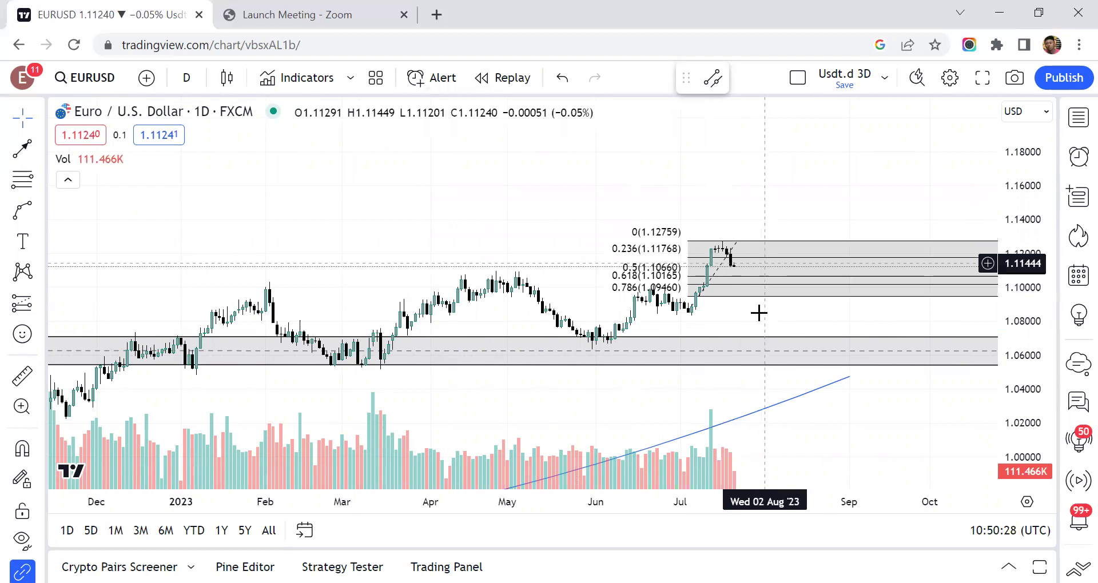
Enlarge the price scale and move the retracement's starting point to 3 July 2023 at about 1.0843.
{"action": "left_click_drag", "start_coordinate": [791, 196], "coordinate": [794, 118]}
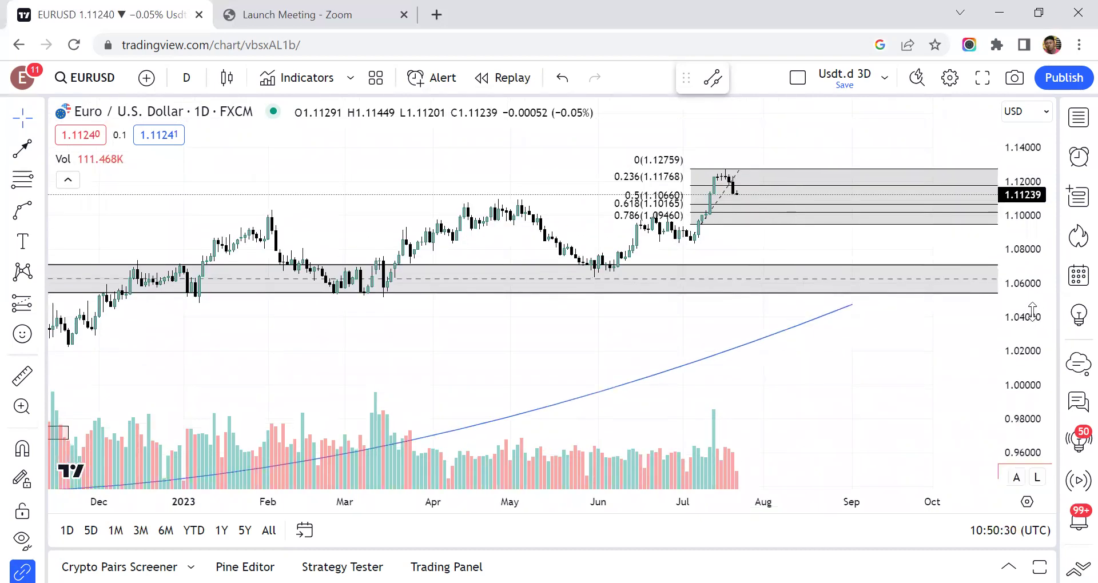
{"action": "left_click_drag", "start_coordinate": [1023, 294], "coordinate": [1023, 260]}
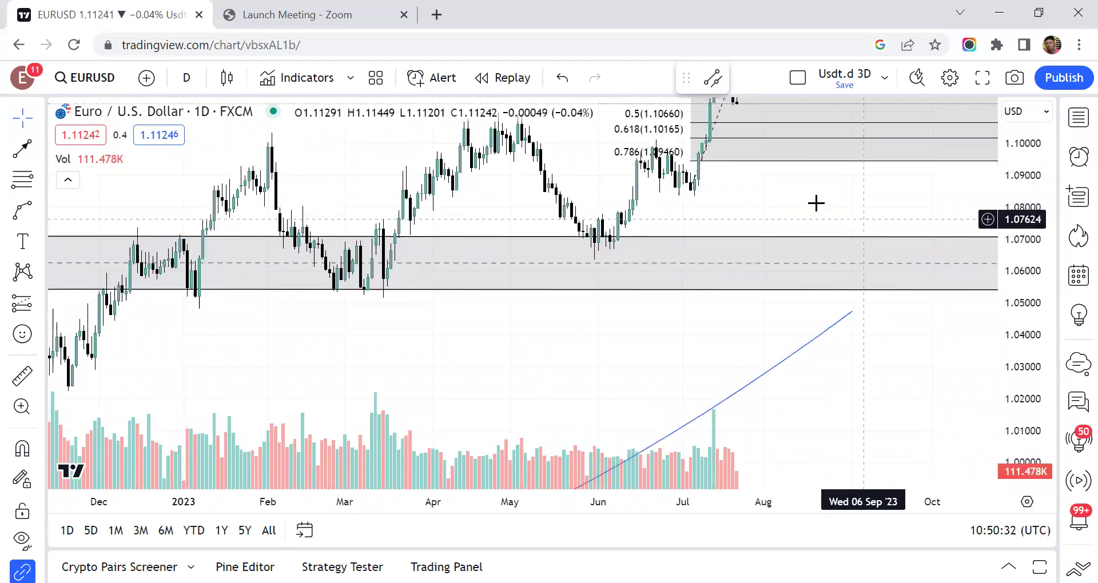
{"action": "mouse_move", "coordinate": [791, 196]}
{"action": "left_mouse_down"}
{"action": "mouse_move", "coordinate": [765, 252]}
{"action": "mouse_move", "coordinate": [730, 284]}
{"action": "mouse_move", "coordinate": [639, 272]}
{"action": "left_mouse_up"}
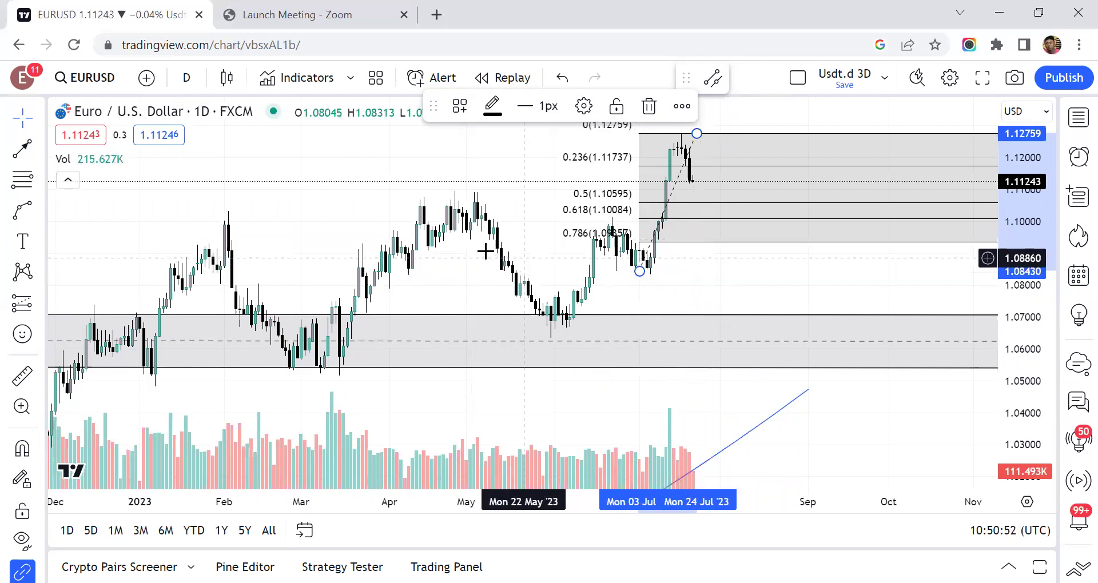
Switch the EURUSD chart to the 4 hours timeframe and frame the July rally with its Fibonacci retracement and the support zone.
{"action": "left_click", "coordinate": [377, 158]}
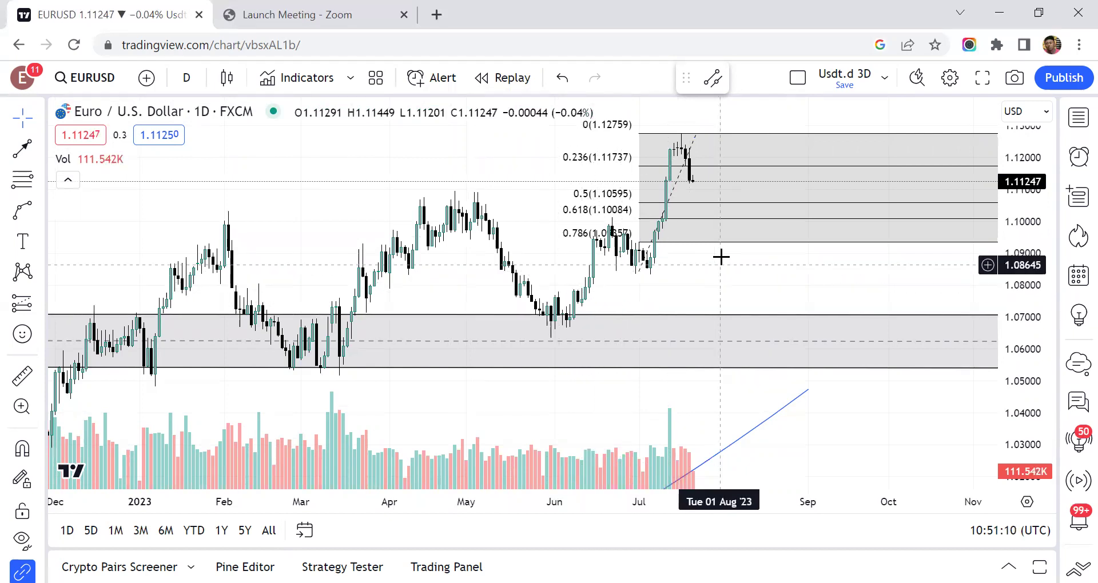
{"action": "left_click", "coordinate": [186, 80]}
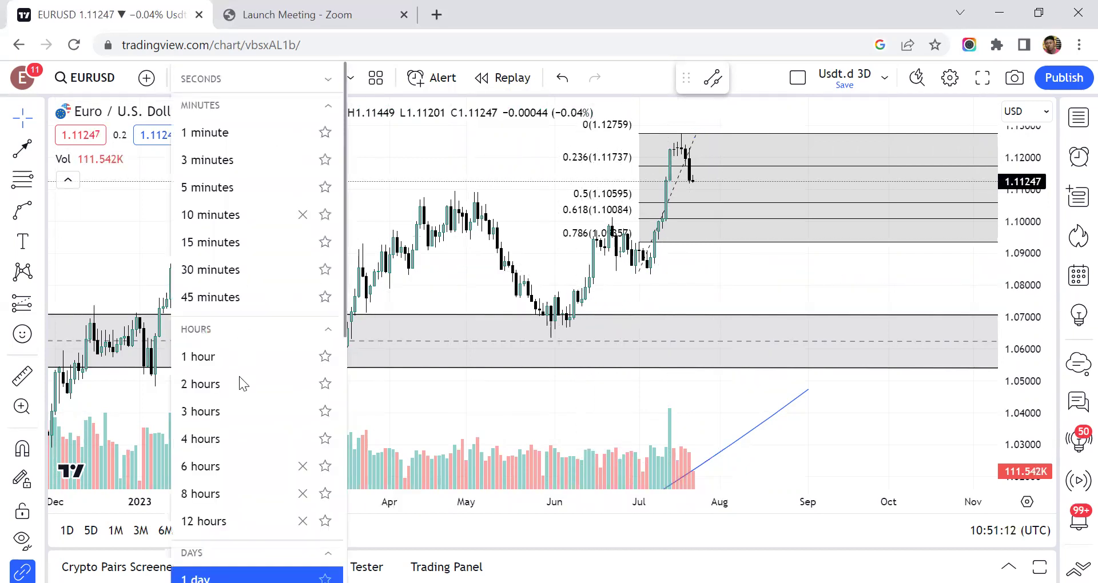
{"action": "left_click", "coordinate": [221, 441]}
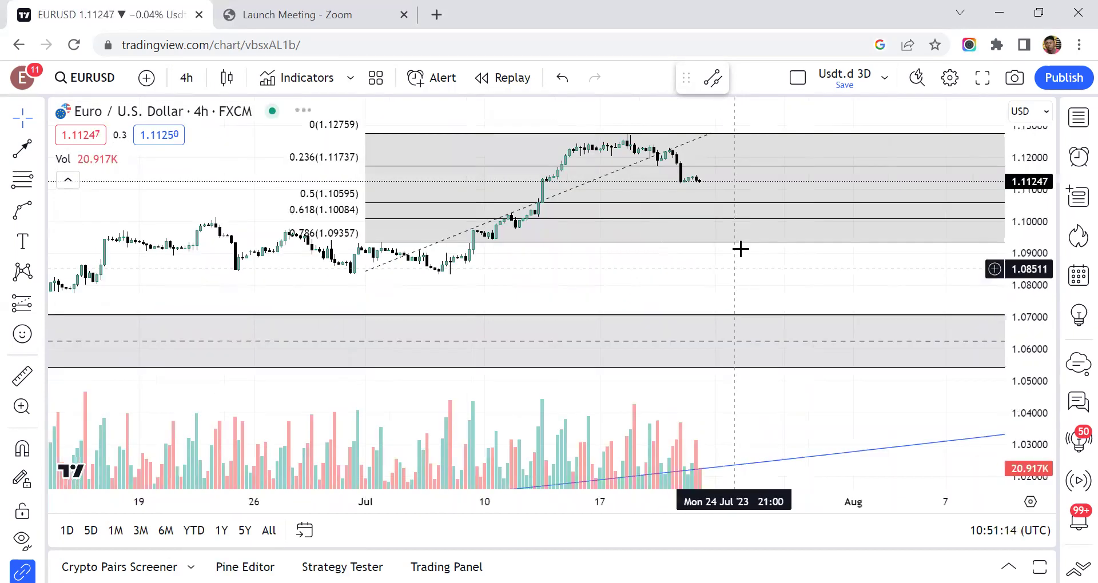
{"action": "left_click_drag", "start_coordinate": [1026, 180], "coordinate": [1033, 177]}
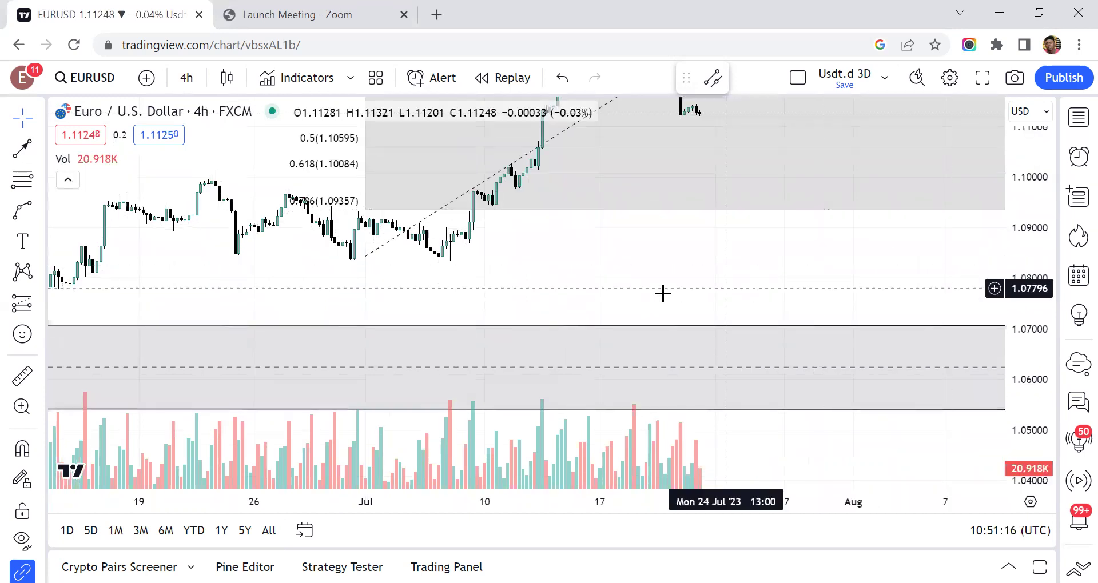
{"action": "scroll", "coordinate": [642, 264], "scroll_direction": "down", "scroll_amount": 3}
{"action": "left_click_drag", "start_coordinate": [711, 249], "coordinate": [647, 348]}
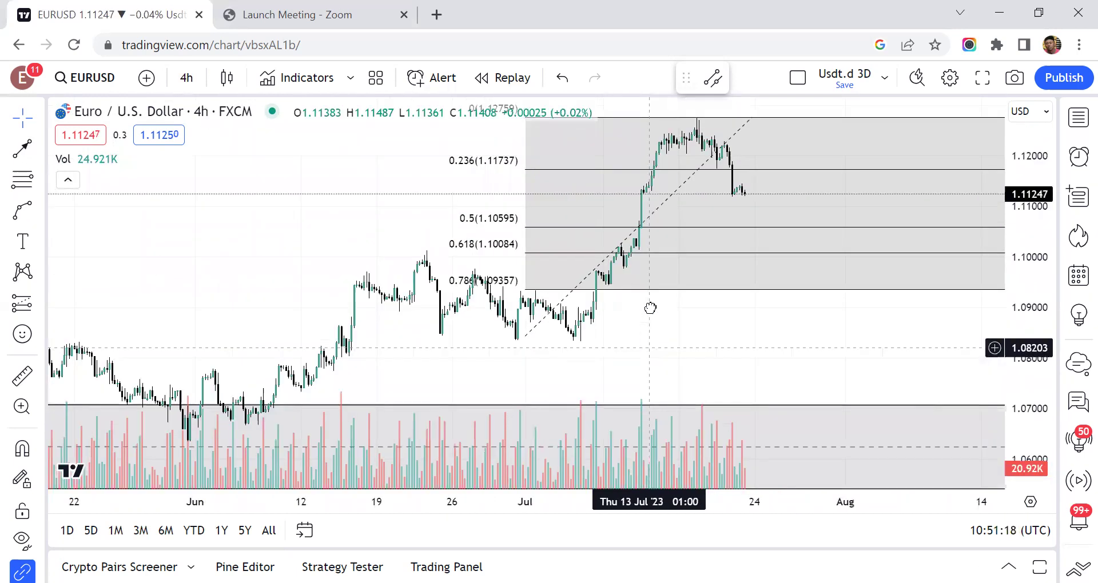
{"action": "left_click_drag", "start_coordinate": [650, 308], "coordinate": [652, 301]}
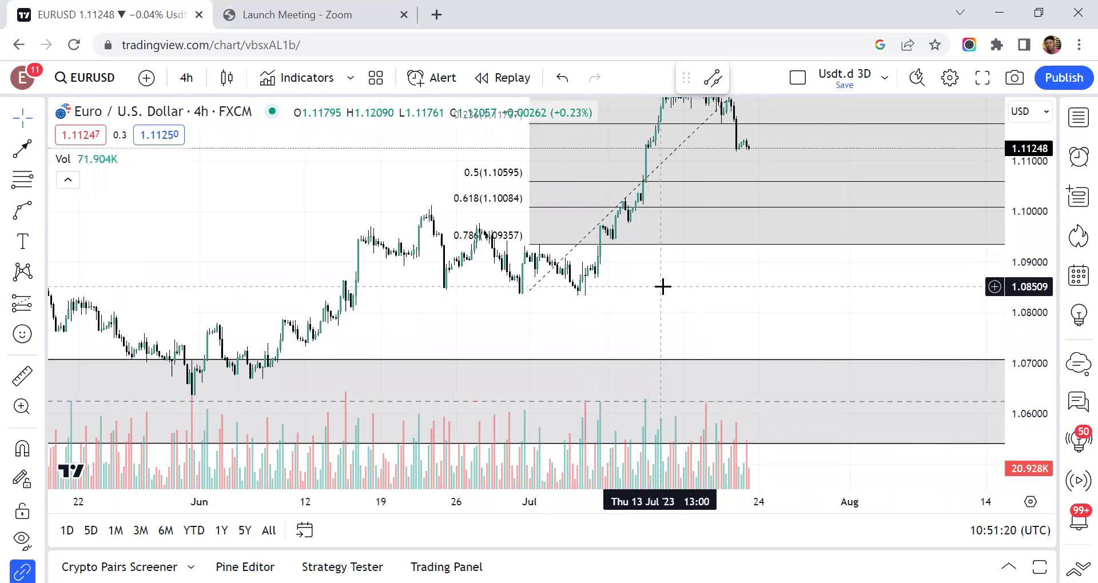
{"action": "scroll", "coordinate": [681, 281], "scroll_direction": "down", "scroll_amount": 1}
{"action": "scroll", "coordinate": [663, 266], "scroll_direction": "up", "scroll_amount": 2}
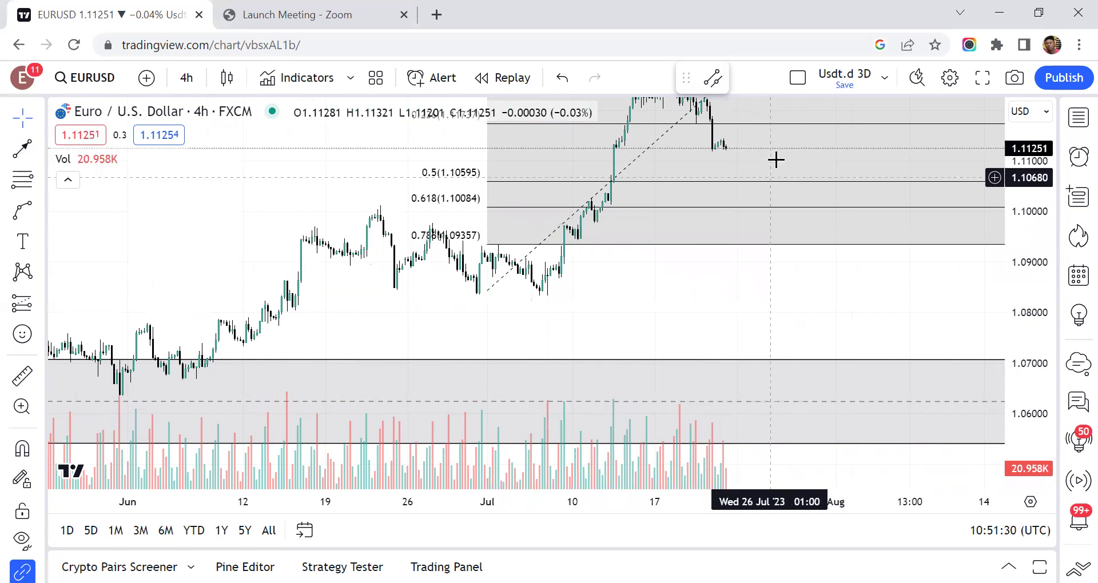
{"action": "left_click_drag", "start_coordinate": [789, 302], "coordinate": [771, 319]}
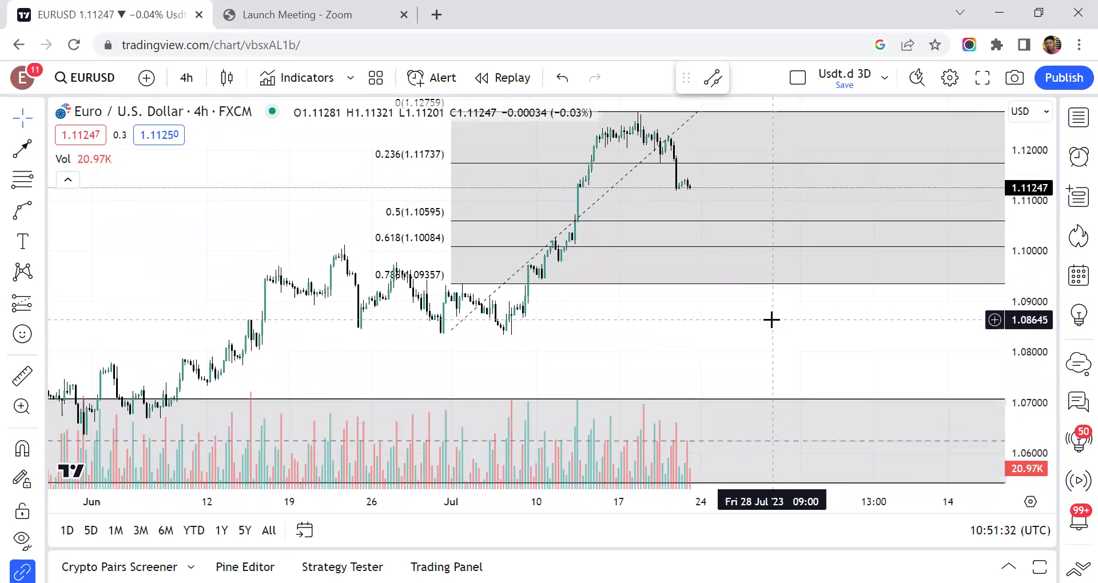
{"action": "double_click", "coordinate": [1026, 146]}
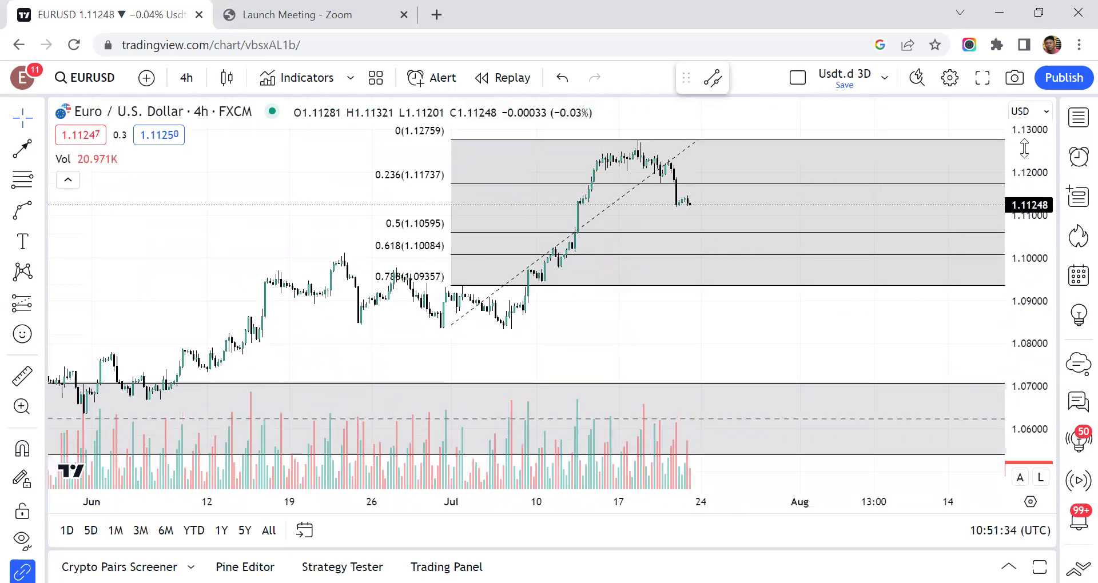
{"action": "left_click", "coordinate": [738, 143]}
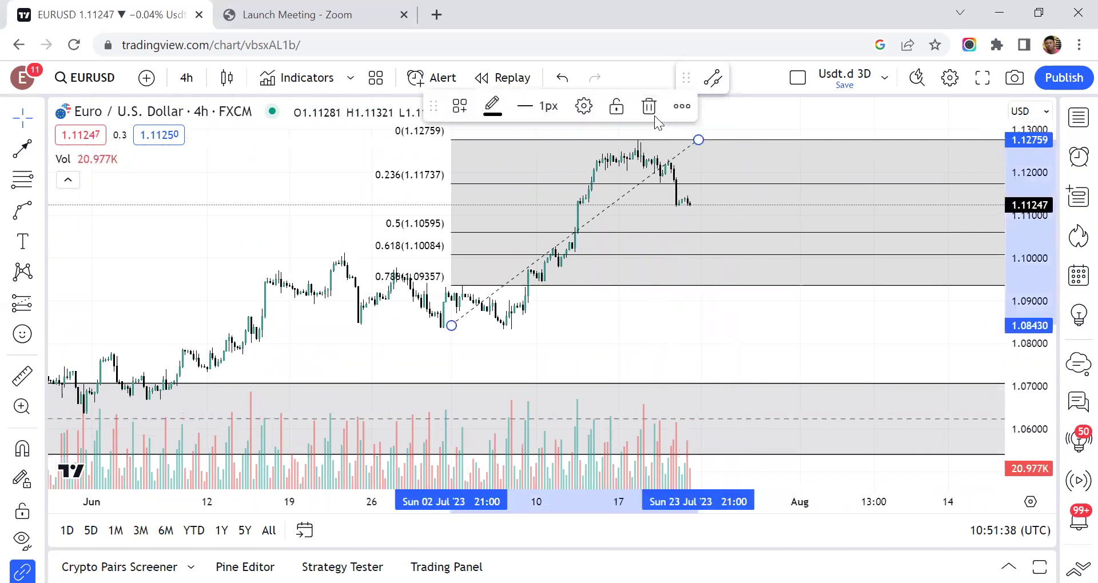
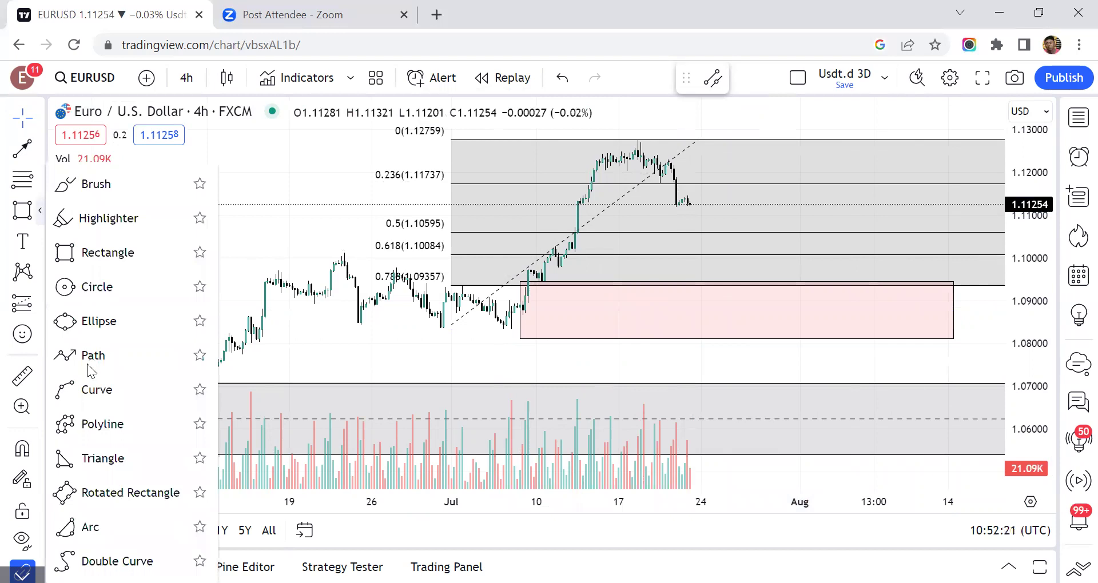
Draw a zigzag polyline projecting price down from about 1.114 through the pink zone to about 1.073, ending near 1.081 after a rebound.
{"action": "left_click", "coordinate": [89, 424]}
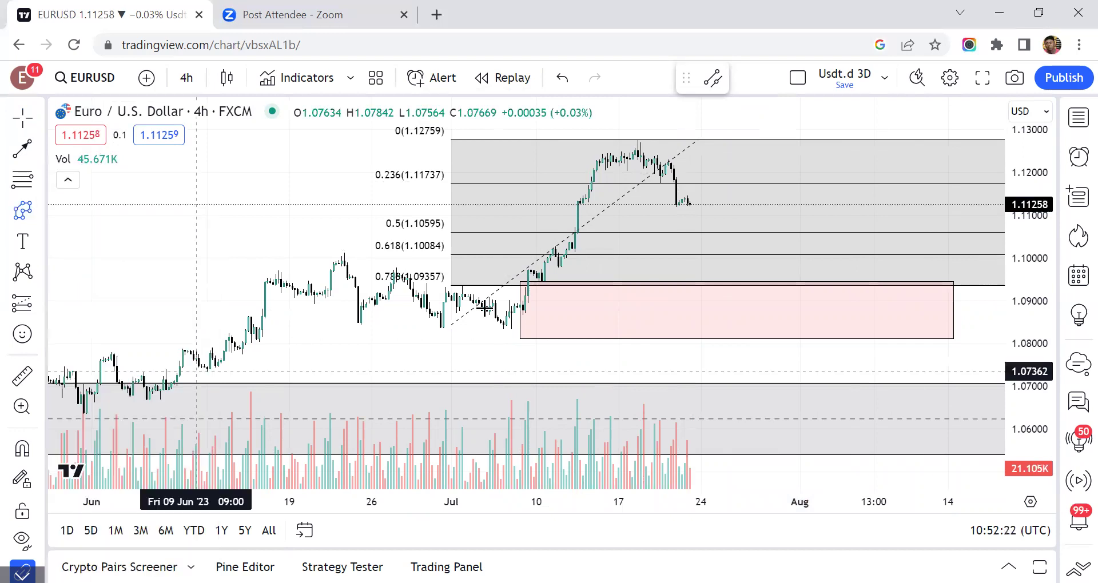
{"action": "left_click", "coordinate": [695, 199]}
{"action": "left_click", "coordinate": [703, 251]}
{"action": "left_click", "coordinate": [742, 208]}
{"action": "left_click", "coordinate": [750, 255]}
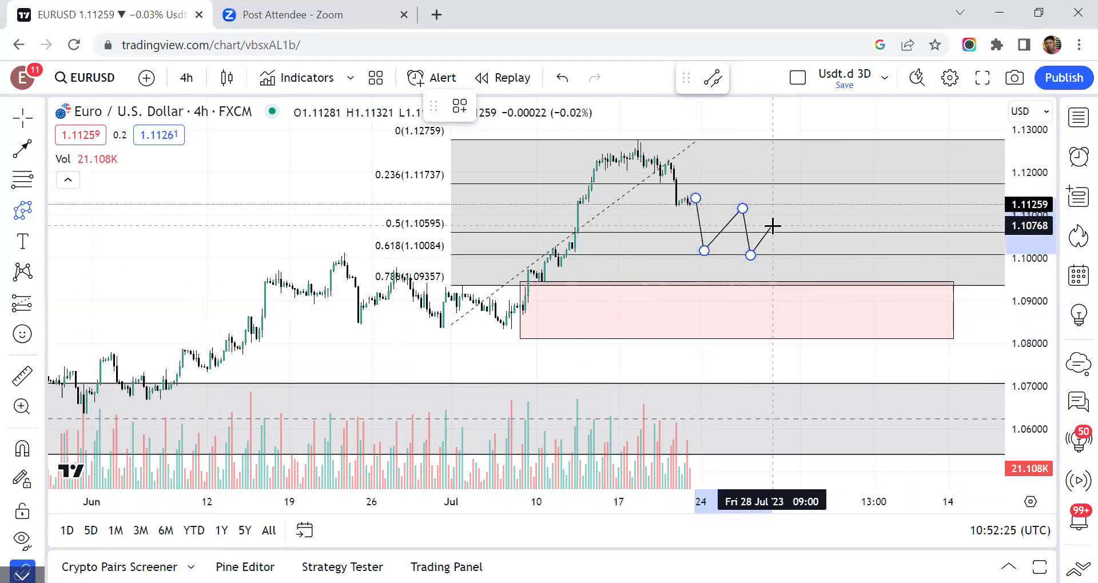
{"action": "left_click", "coordinate": [773, 225]}
{"action": "double_click", "coordinate": [789, 346]}
{"action": "left_click", "coordinate": [805, 309]}
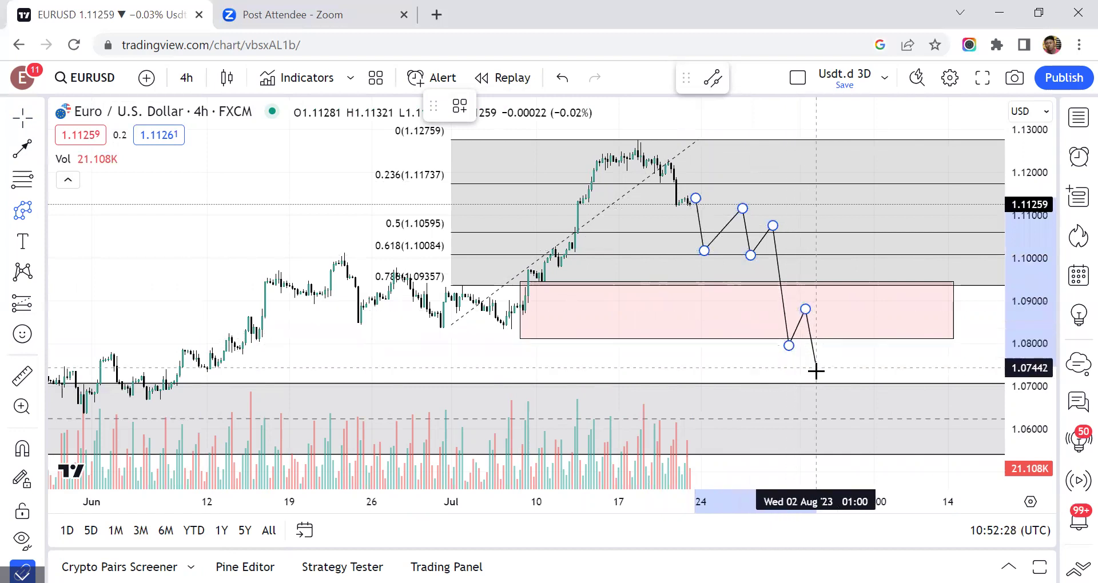
{"action": "left_click", "coordinate": [835, 286]}
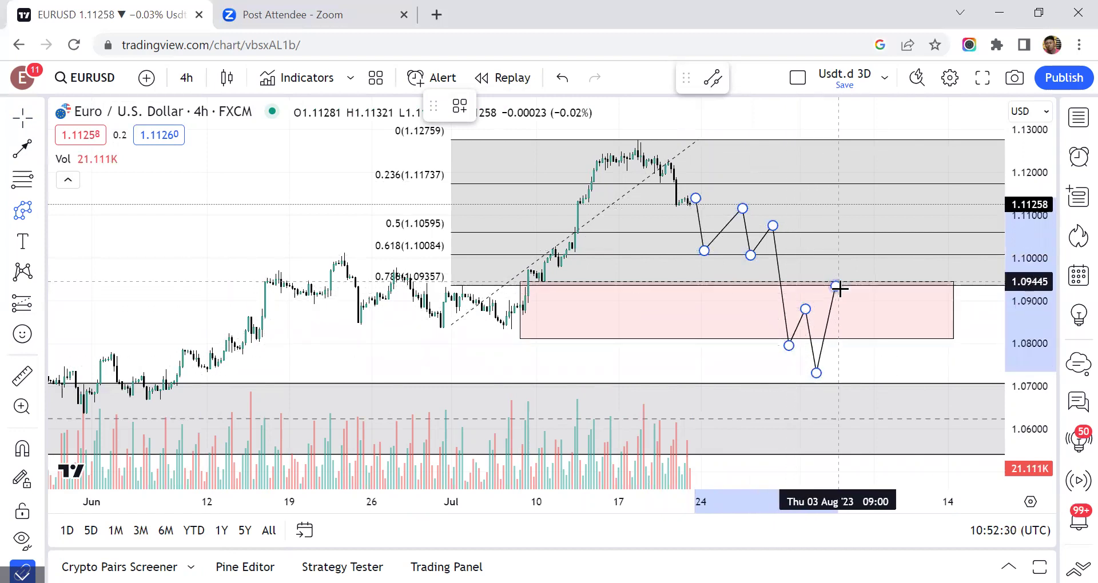
{"action": "double_click", "coordinate": [844, 339]}
{"action": "left_click", "coordinate": [831, 355]}
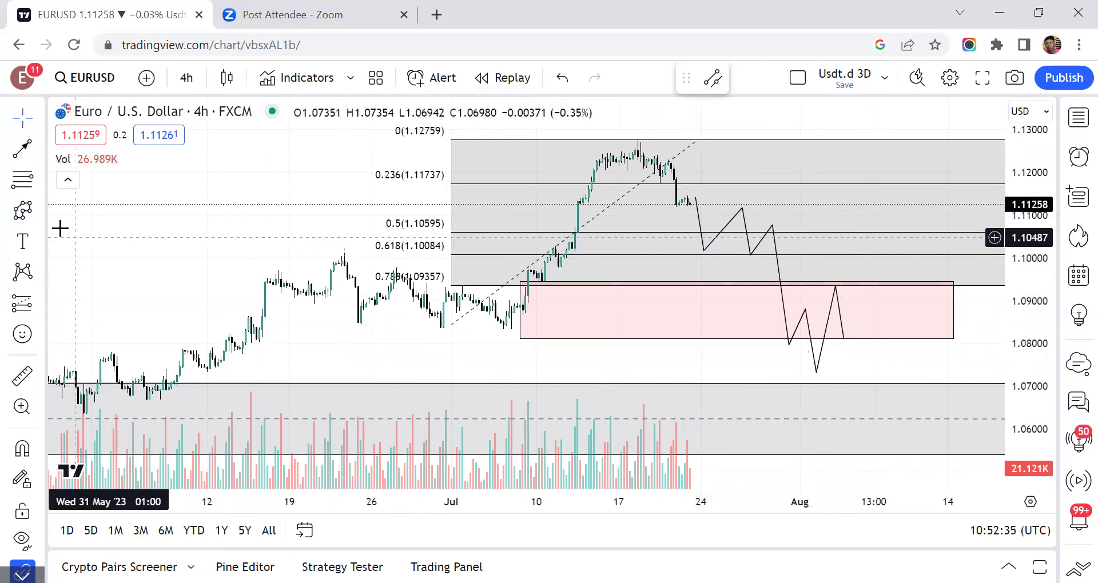
Draw a short horizontal trend line at the polyline's first low below the pink zone, at about 1.079 from 30 July to 2 August.
{"action": "left_click", "coordinate": [40, 211]}
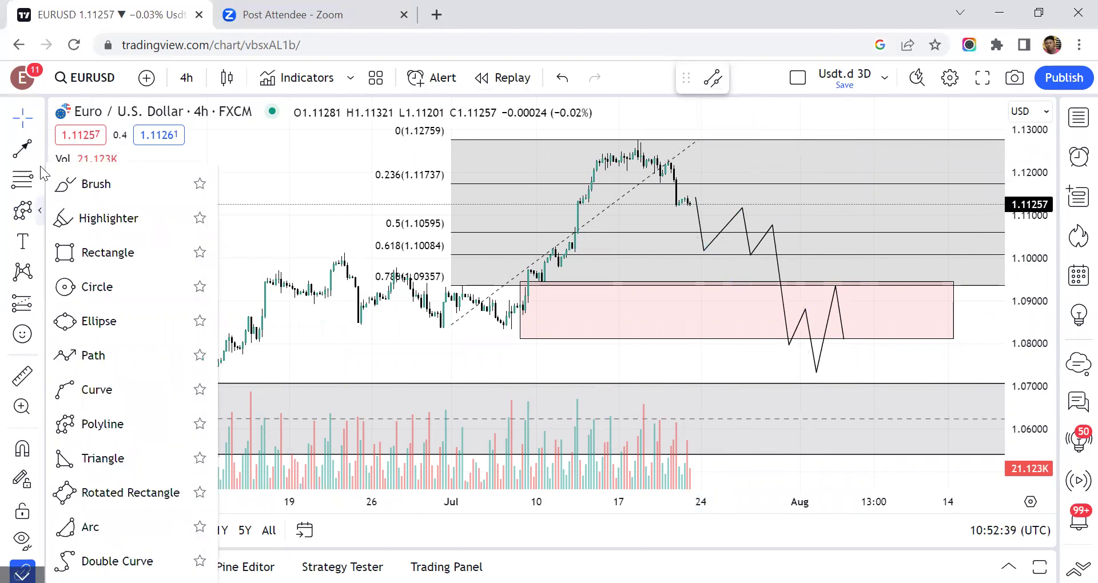
{"action": "left_click", "coordinate": [32, 146]}
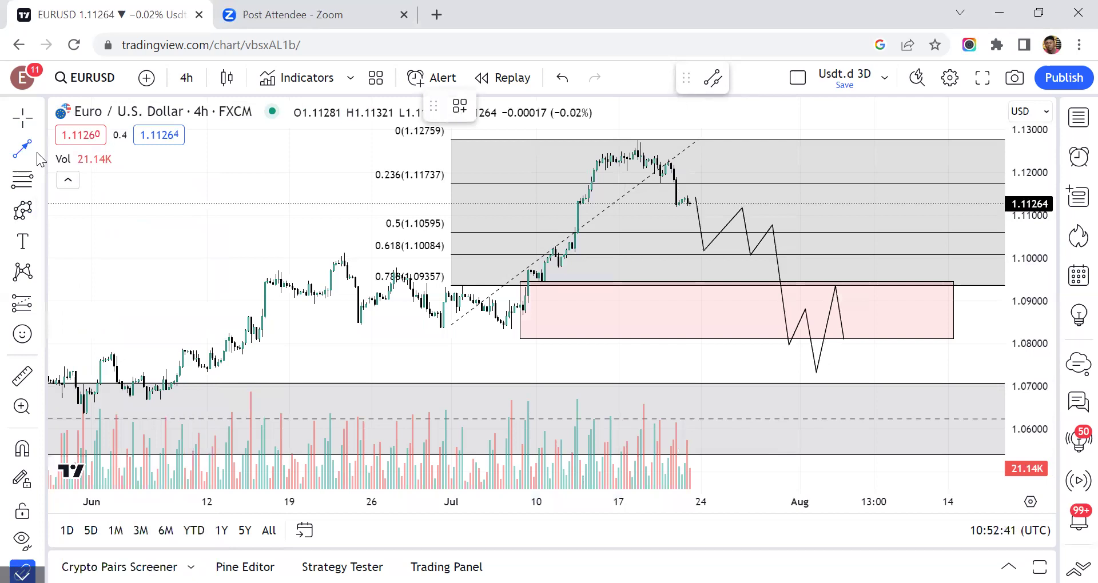
{"action": "left_click", "coordinate": [40, 150]}
{"action": "left_click", "coordinate": [88, 87]}
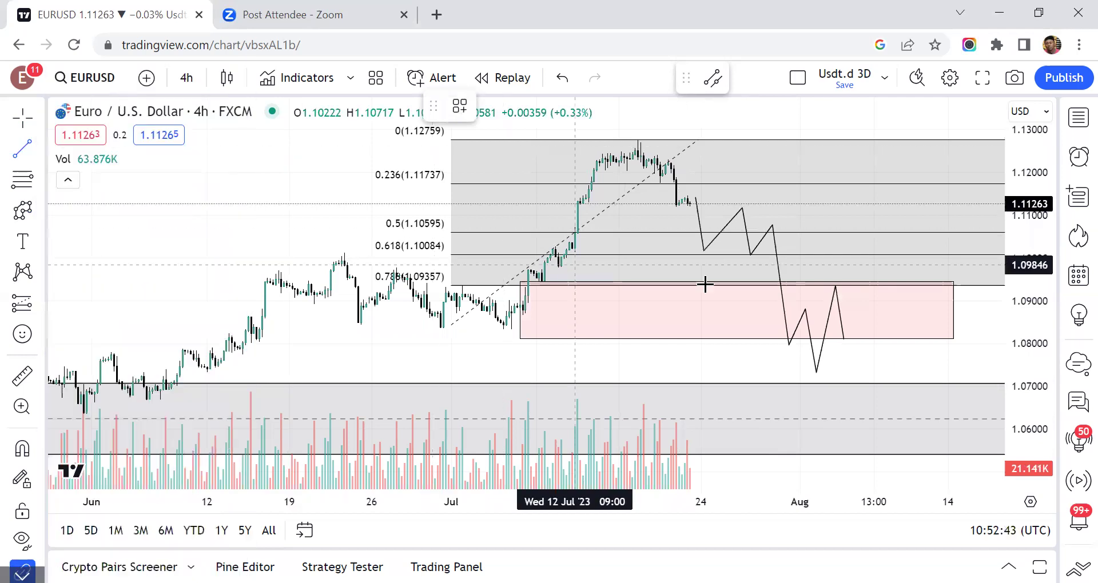
{"action": "left_click", "coordinate": [780, 347]}
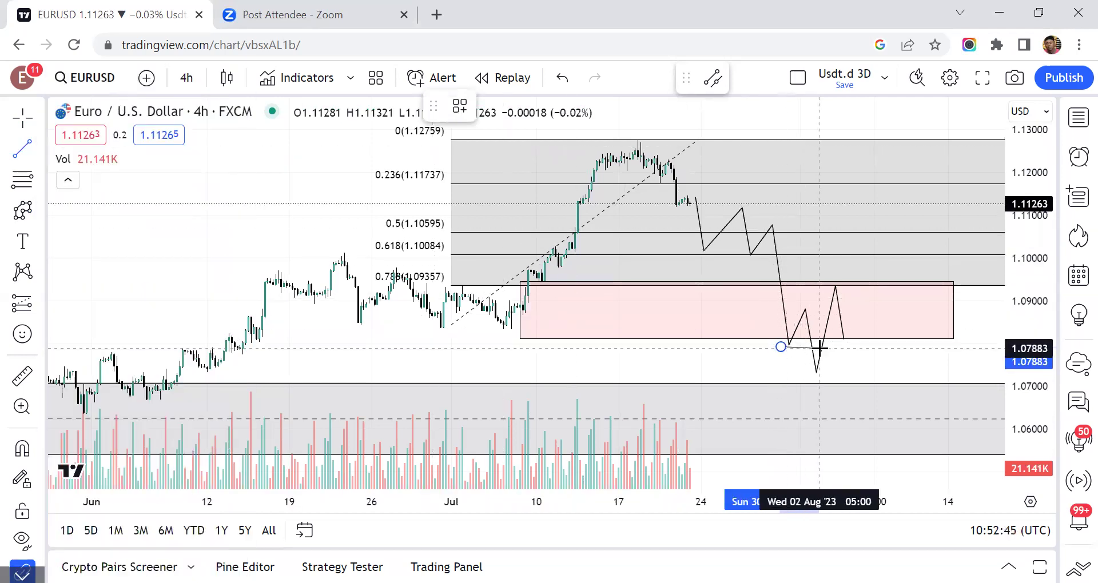
{"action": "left_click", "coordinate": [822, 347]}
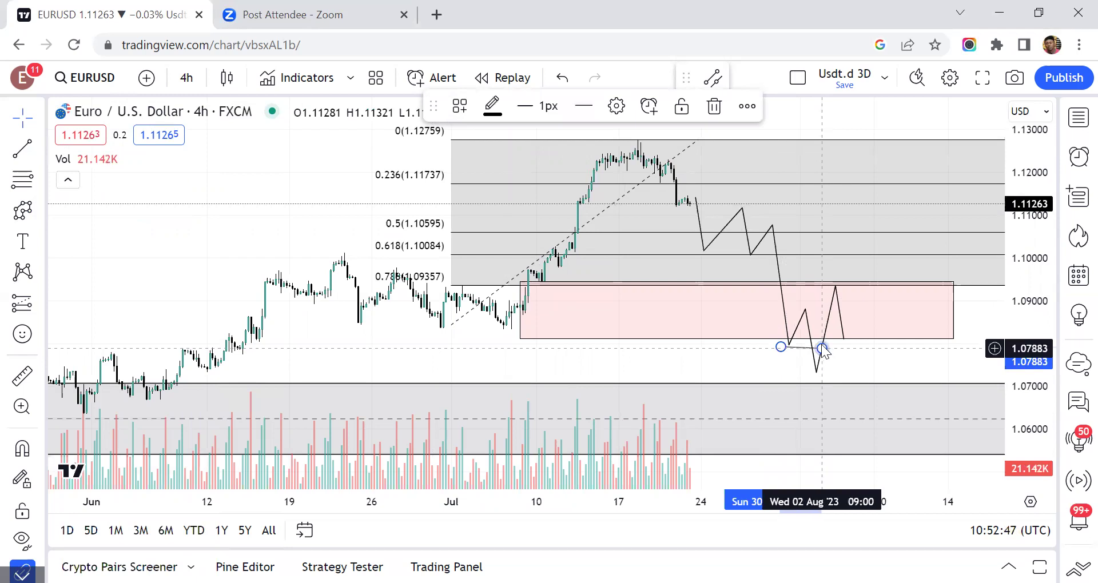
{"action": "left_click_drag", "start_coordinate": [822, 347], "coordinate": [823, 347]}
{"action": "left_click", "coordinate": [847, 349]}
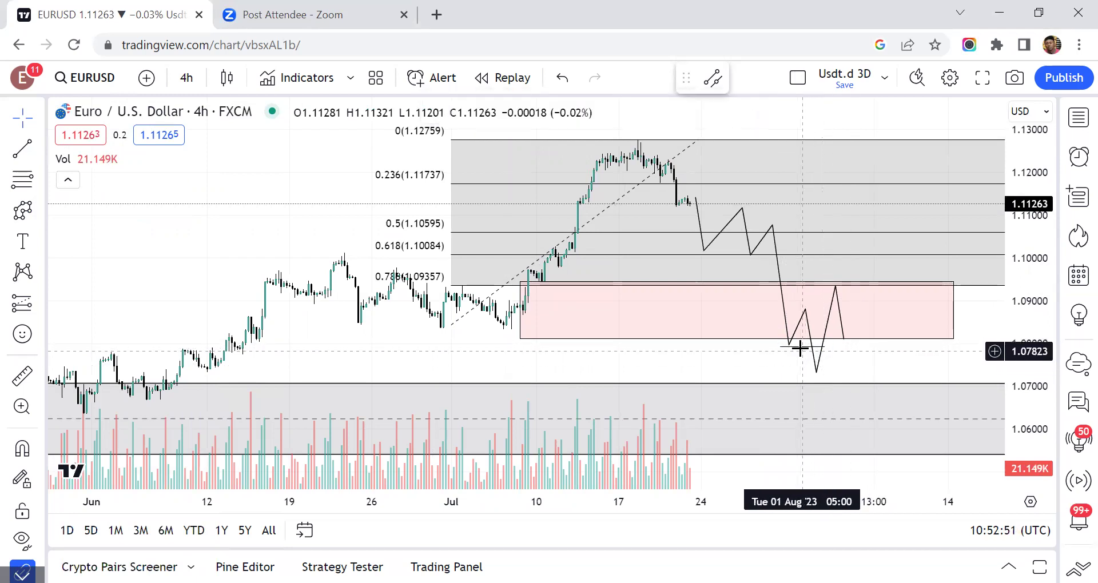
Move the short trend line up slightly so it sits on the polyline's first low.
{"action": "left_click", "coordinate": [799, 346]}
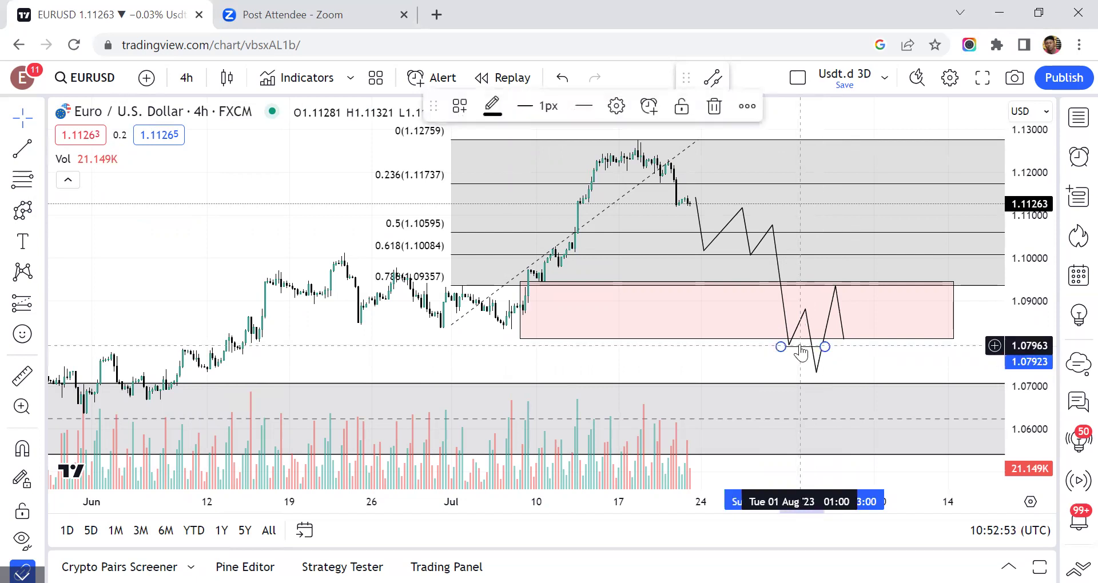
{"action": "left_click_drag", "start_coordinate": [800, 347], "coordinate": [801, 345]}
{"action": "key", "text": "Escape"}
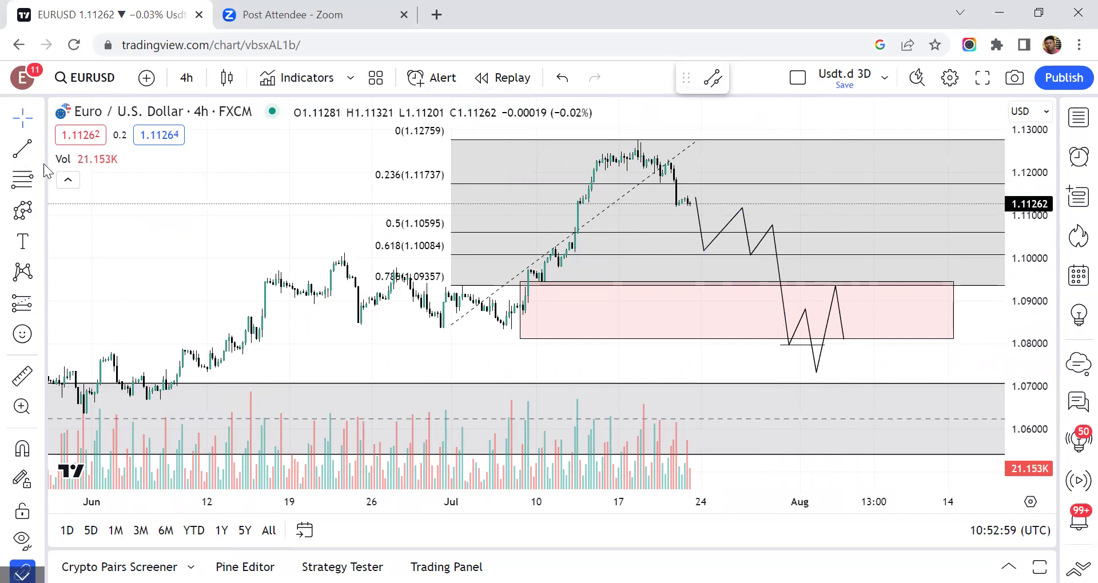
Draw a rectangle from about 1.0820 to 1.0788 between 2 and 10 August 2023 and fill it green.
{"action": "left_click", "coordinate": [40, 208]}
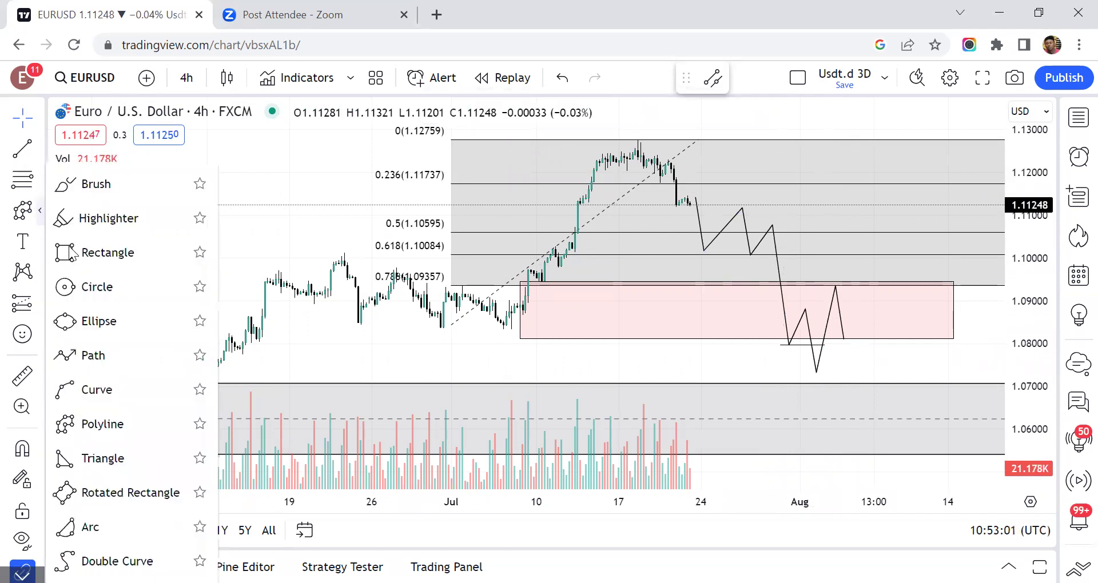
{"action": "left_click", "coordinate": [73, 254]}
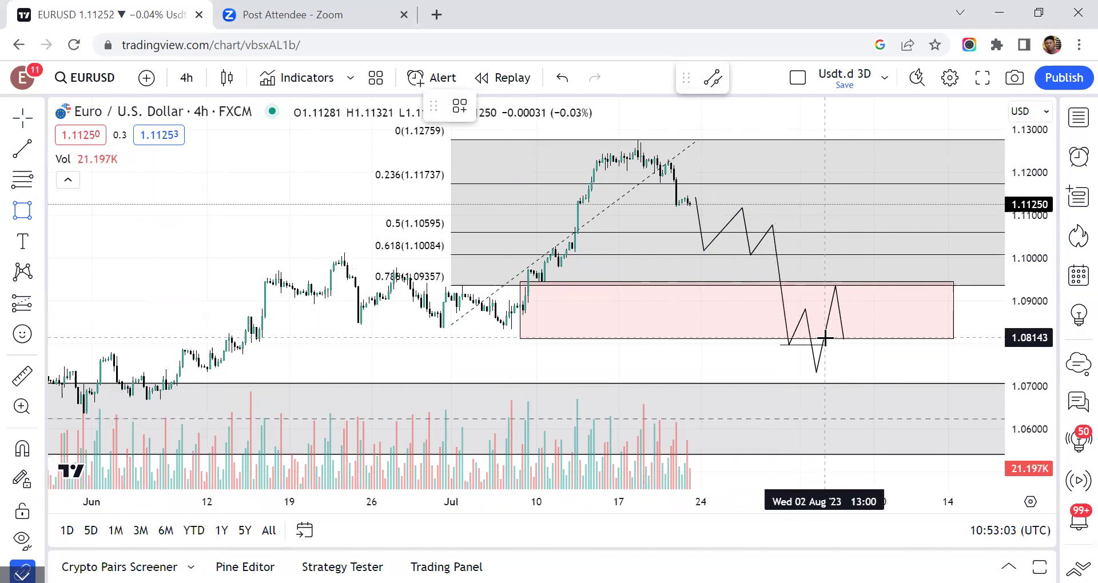
{"action": "left_click_drag", "start_coordinate": [823, 350], "coordinate": [918, 349]}
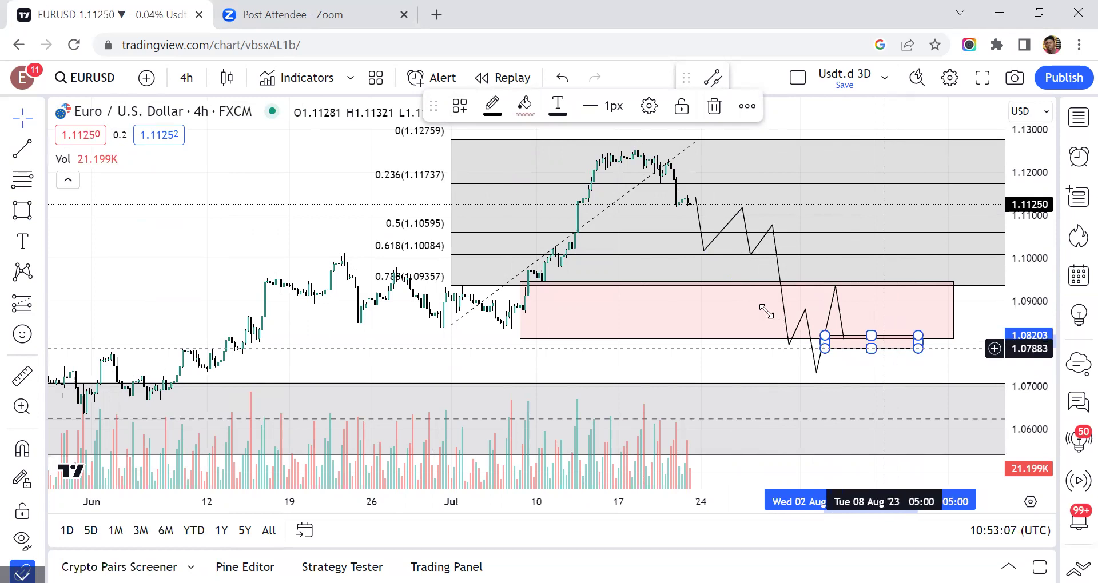
{"action": "left_click", "coordinate": [525, 105]}
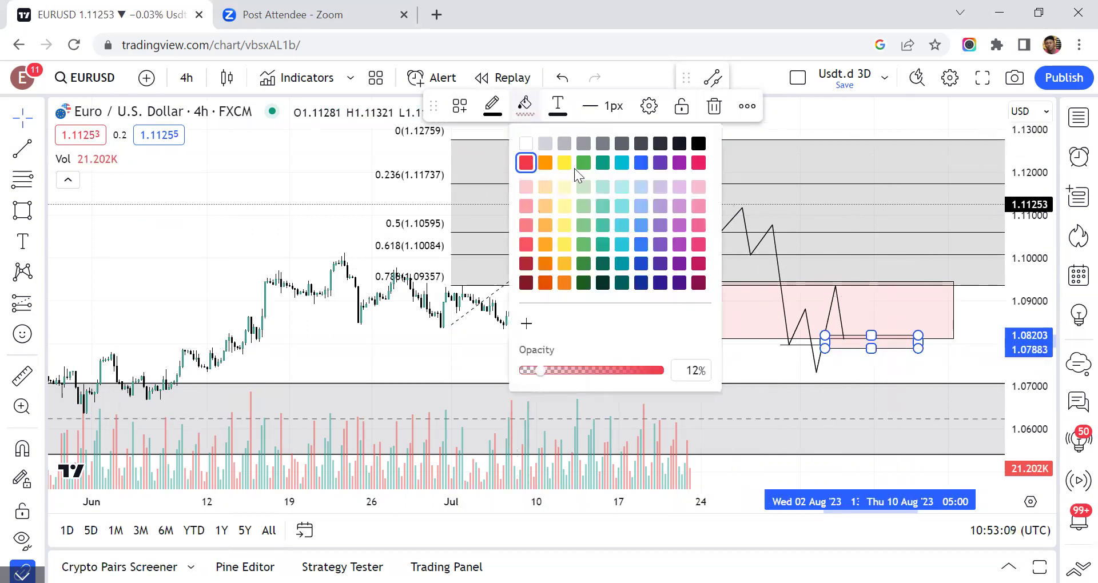
{"action": "left_click", "coordinate": [588, 163]}
{"action": "left_click", "coordinate": [486, 339]}
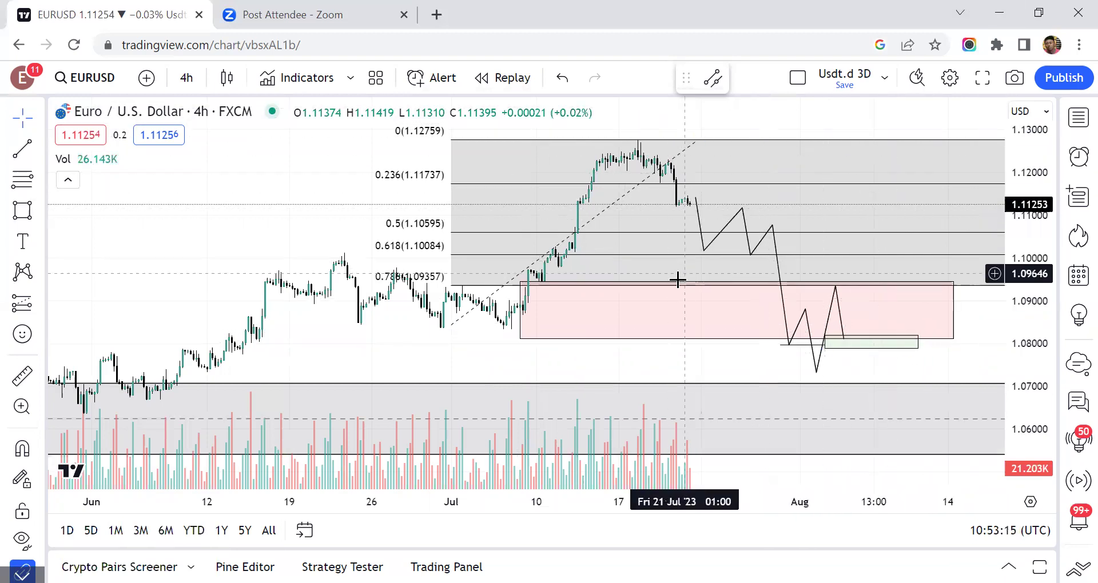
Switch the chart to the 1 hour timeframe and enlarge the price scale around the pink zone and projected path.
{"action": "scroll", "coordinate": [680, 261], "scroll_direction": "down", "scroll_amount": 1}
{"action": "left_click", "coordinate": [805, 339]}
{"action": "left_click", "coordinate": [830, 343]}
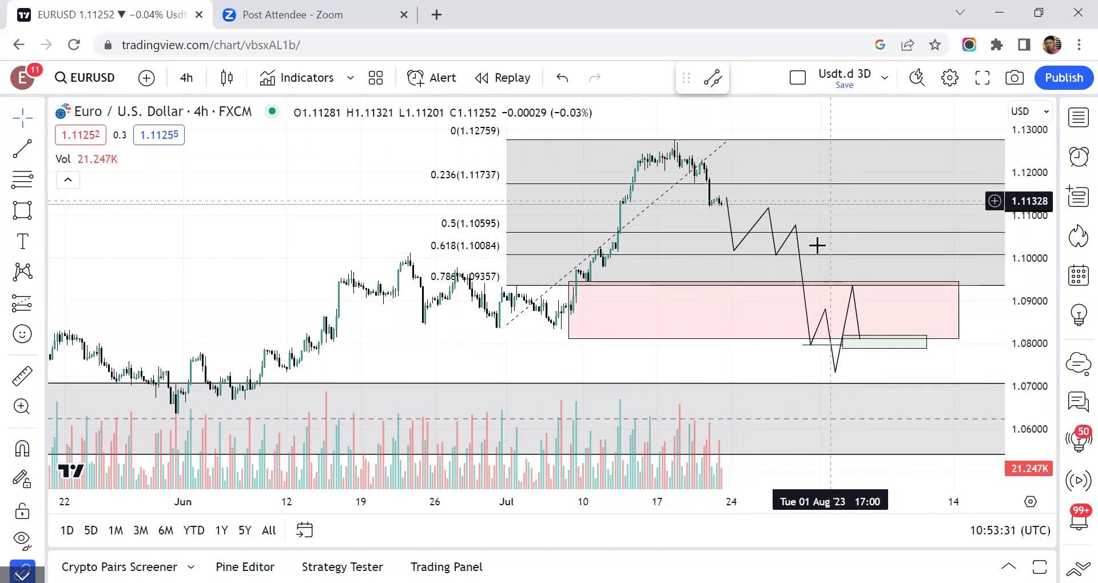
{"action": "left_click_drag", "start_coordinate": [392, 166], "coordinate": [290, 172]}
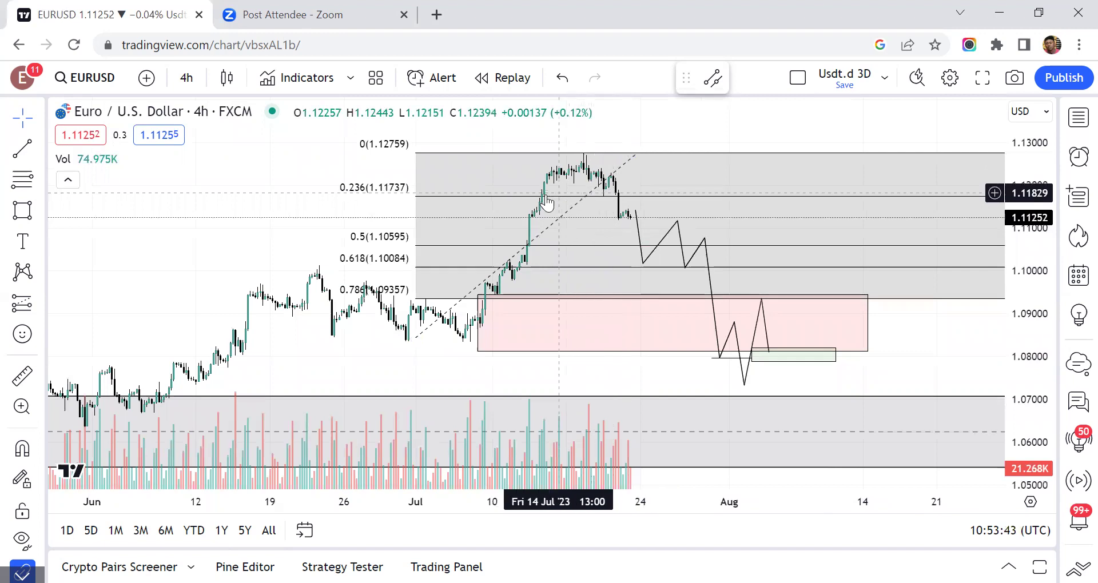
{"action": "left_click", "coordinate": [187, 80]}
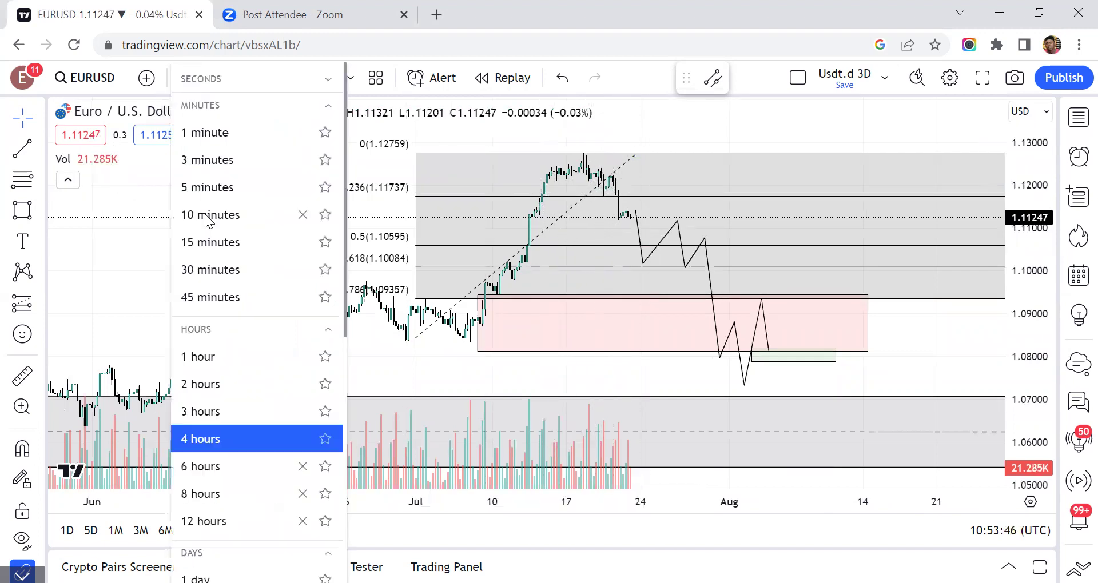
{"action": "left_click", "coordinate": [211, 360]}
{"action": "scroll", "coordinate": [529, 252], "scroll_direction": "up", "scroll_amount": 5}
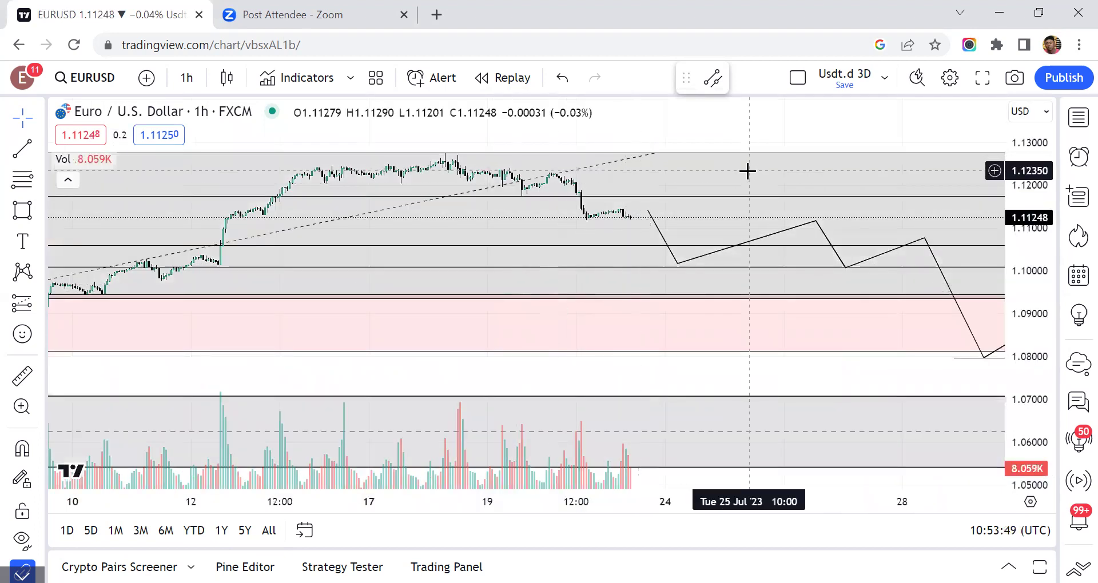
{"action": "scroll", "coordinate": [750, 163], "scroll_direction": "down", "scroll_amount": 2}
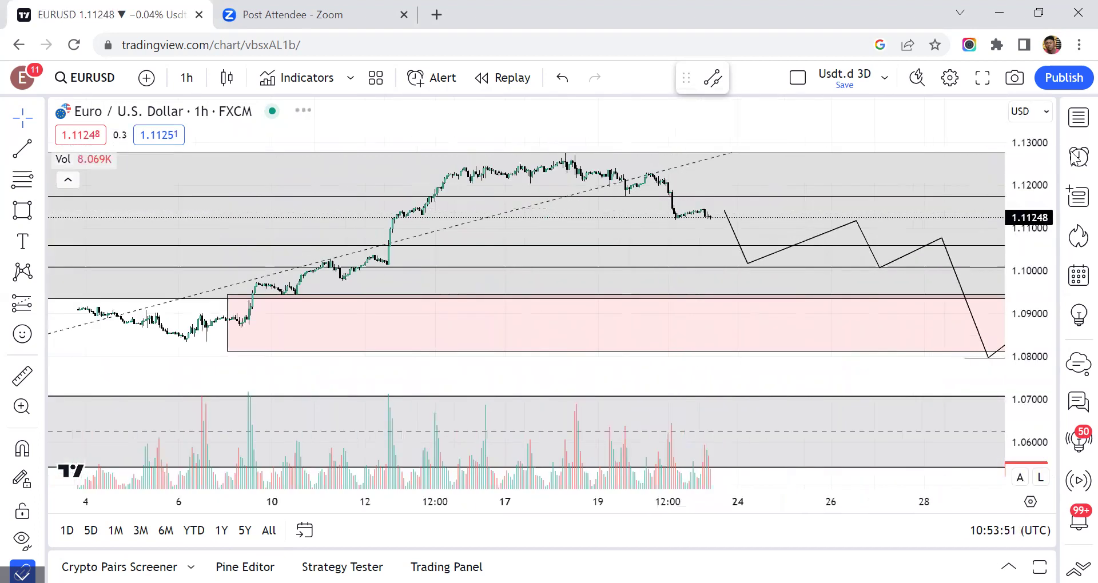
{"action": "left_click_drag", "start_coordinate": [1020, 177], "coordinate": [1021, 143]}
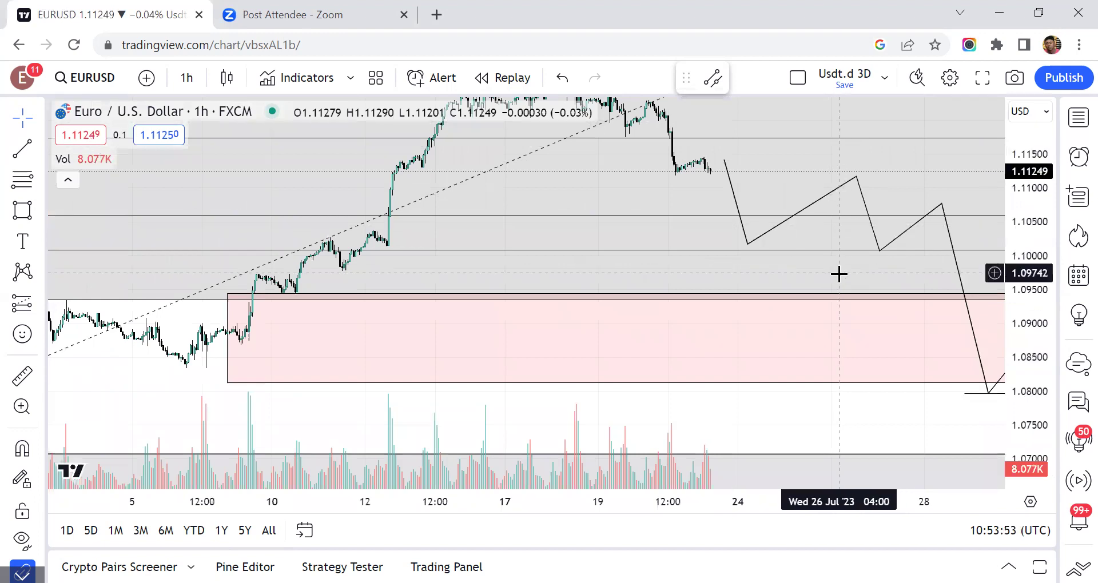
Draw a green rectangle over the consolidation at the rally's top, from about 1.1276 to 1.1205 between 14 and 21 July 2023.
{"action": "left_click_drag", "start_coordinate": [870, 120], "coordinate": [816, 204]}
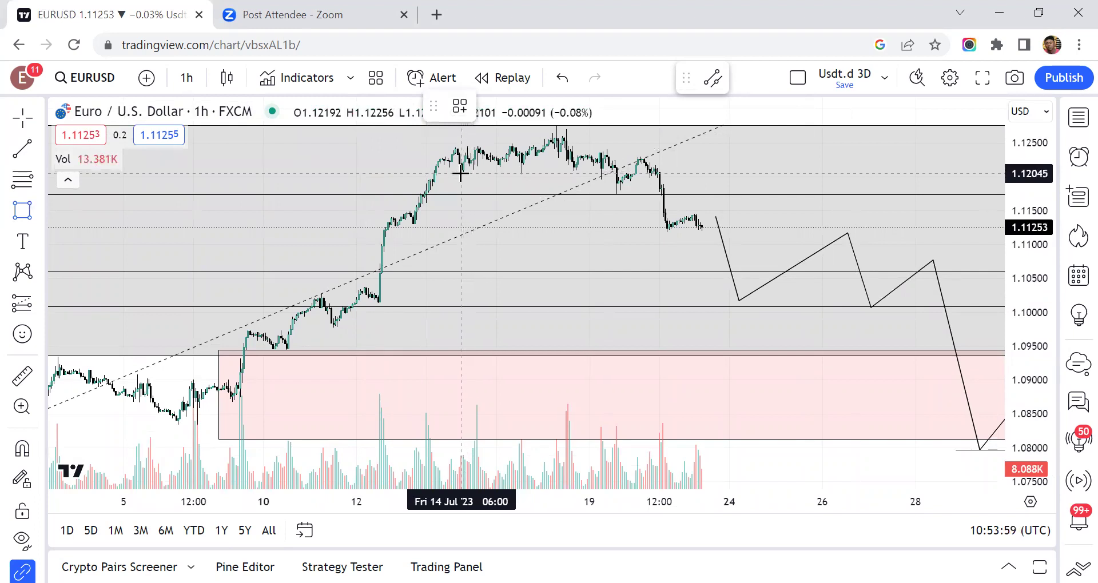
{"action": "left_click", "coordinate": [684, 145]}
{"action": "left_click_drag", "start_coordinate": [691, 129], "coordinate": [694, 125]}
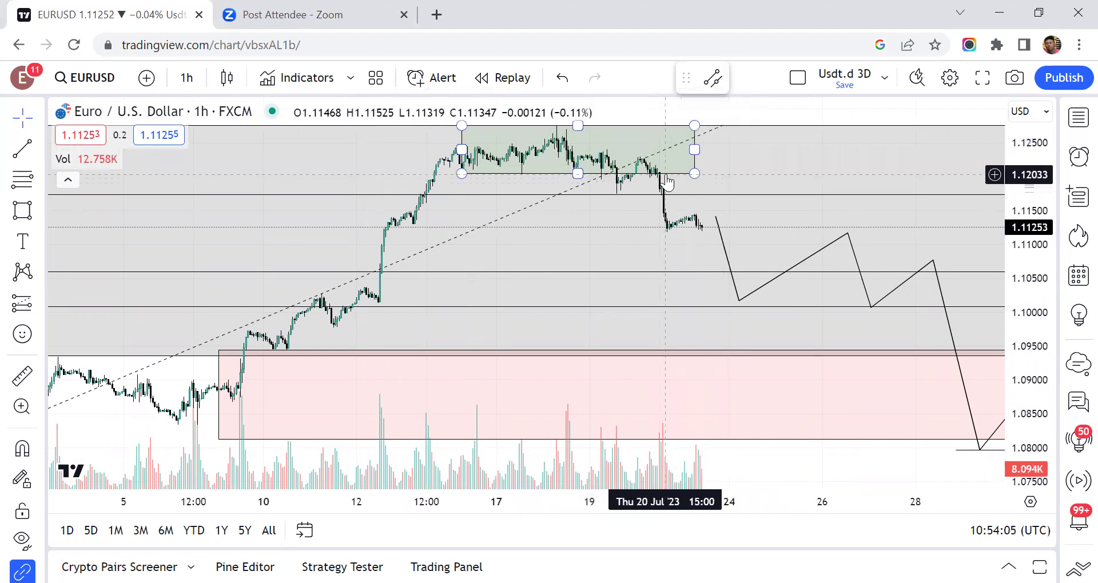
{"action": "left_click", "coordinate": [40, 150]}
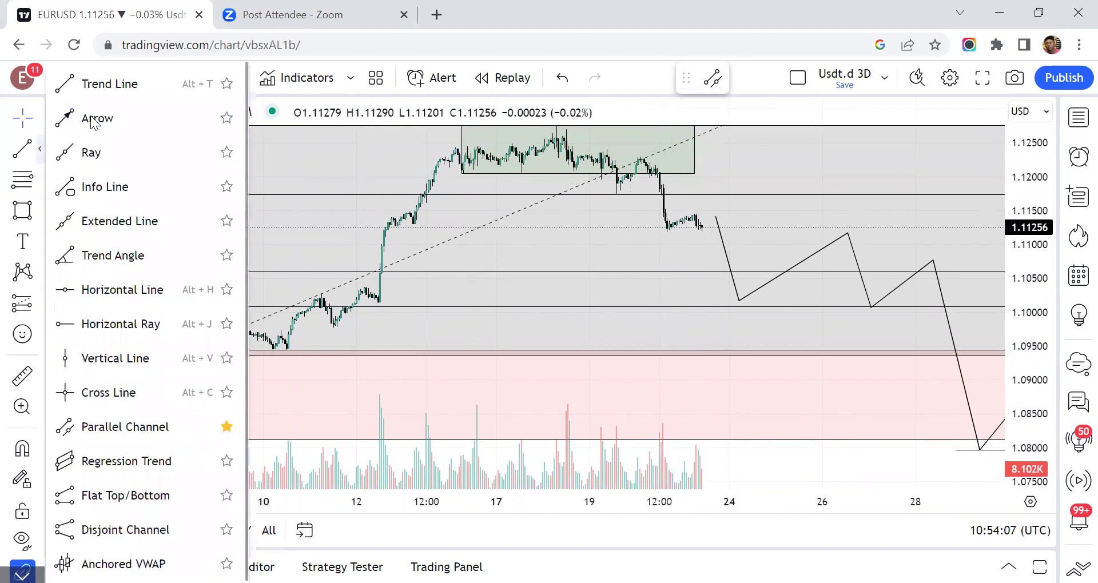
{"action": "left_click", "coordinate": [88, 123]}
{"action": "left_click", "coordinate": [333, 269]}
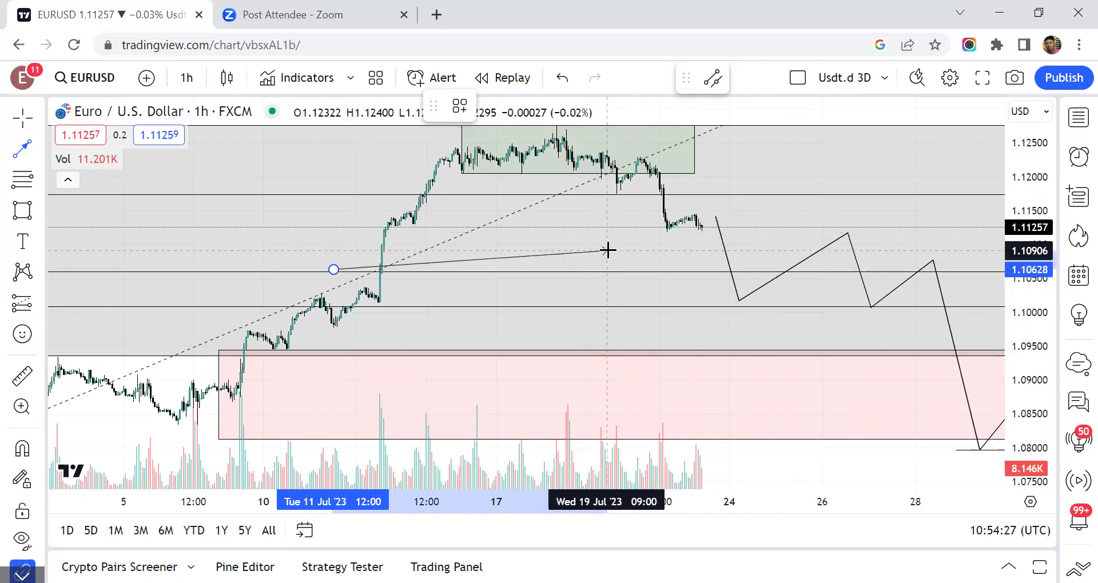
{"action": "left_click", "coordinate": [606, 249]}
{"action": "left_click", "coordinate": [715, 115]}
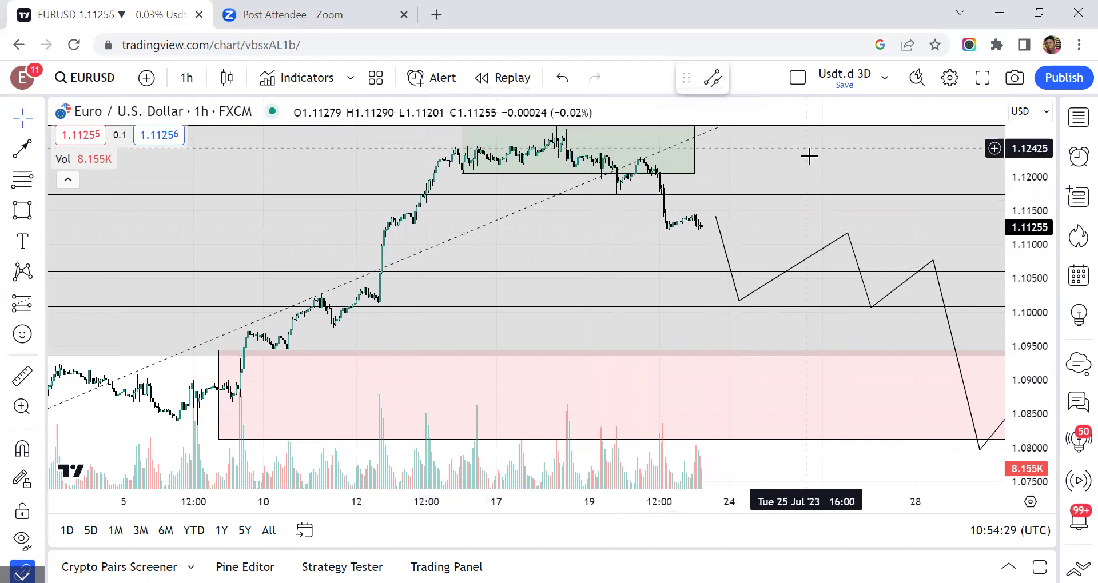
Examine the 1 hour chart from the green zone at the top along the projected path to the pink support zone and green entry area.
{"action": "scroll", "coordinate": [823, 162], "scroll_direction": "down", "scroll_amount": 1}
{"action": "left_click_drag", "start_coordinate": [1023, 172], "coordinate": [1024, 195]}
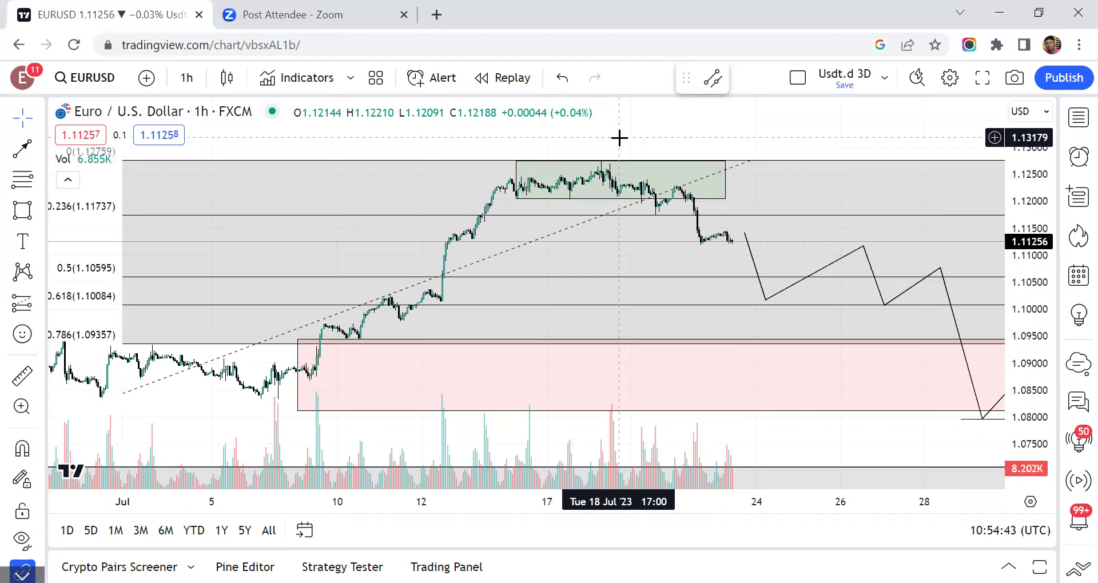
{"action": "mouse_move", "coordinate": [615, 139]}
{"action": "left_mouse_down"}
{"action": "mouse_move", "coordinate": [572, 157]}
{"action": "mouse_move", "coordinate": [625, 152]}
{"action": "left_mouse_up"}
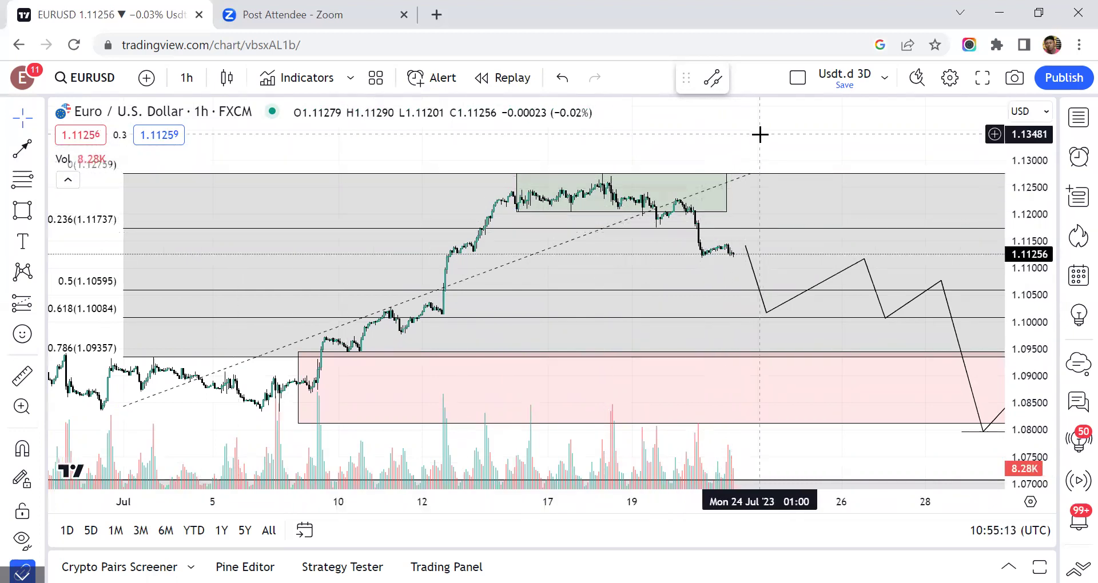
{"action": "scroll", "coordinate": [800, 131], "scroll_direction": "down", "scroll_amount": 2}
{"action": "scroll", "coordinate": [842, 127], "scroll_direction": "up", "scroll_amount": 2}
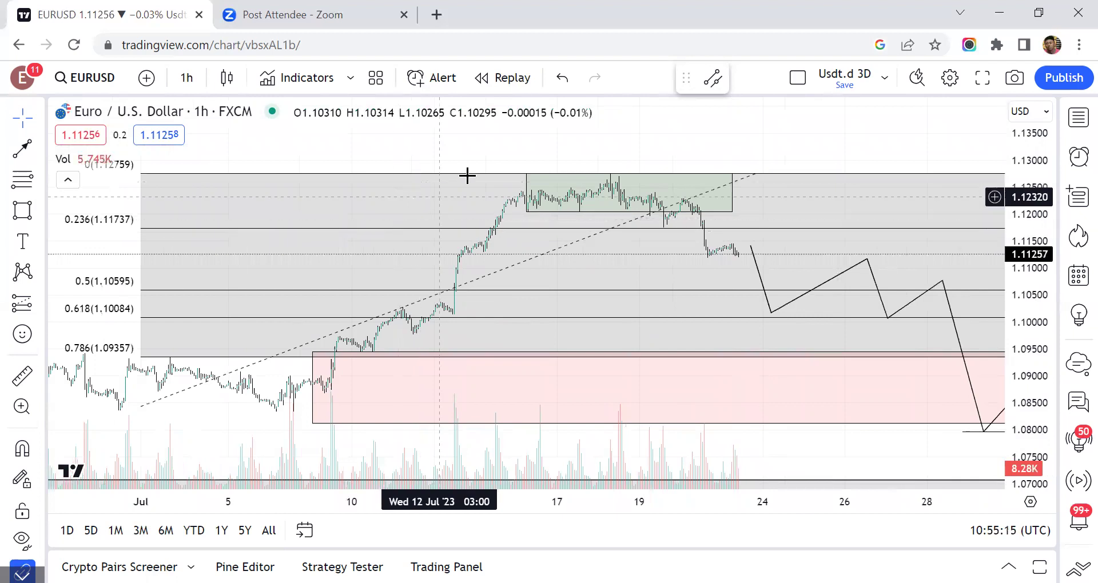
{"action": "scroll", "coordinate": [639, 136], "scroll_direction": "down", "scroll_amount": 2}
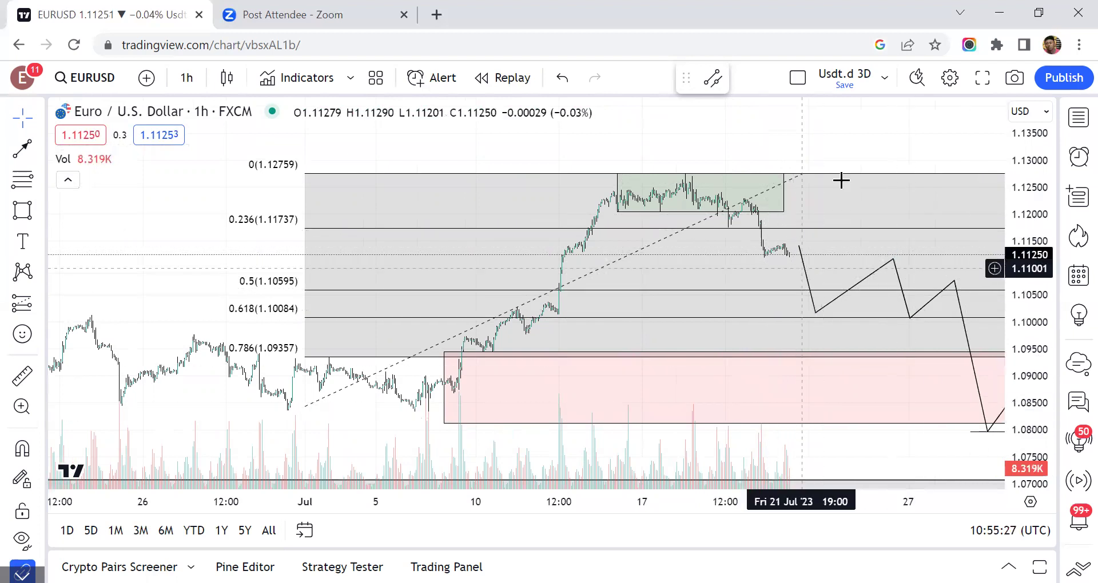
{"action": "left_click_drag", "start_coordinate": [757, 122], "coordinate": [678, 127]}
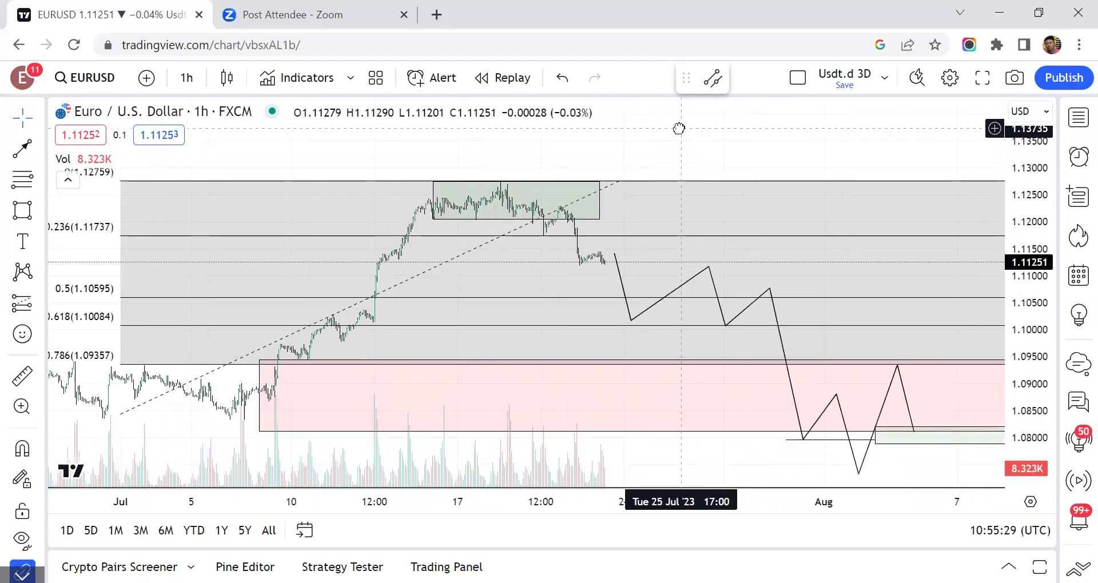
{"action": "left_click", "coordinate": [534, 220]}
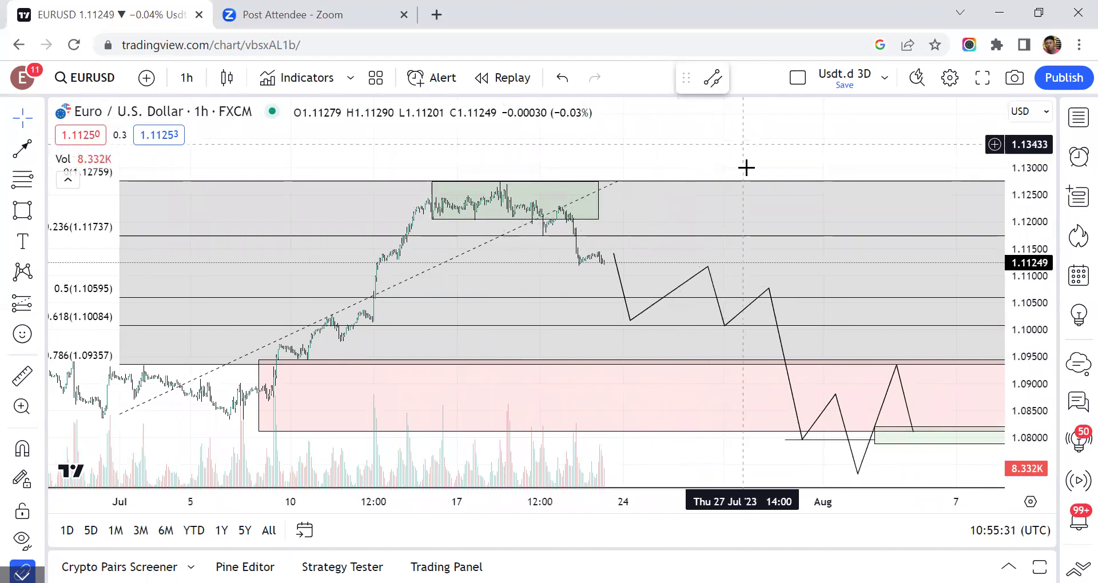
{"action": "left_click", "coordinate": [659, 296]}
{"action": "left_click", "coordinate": [794, 262]}
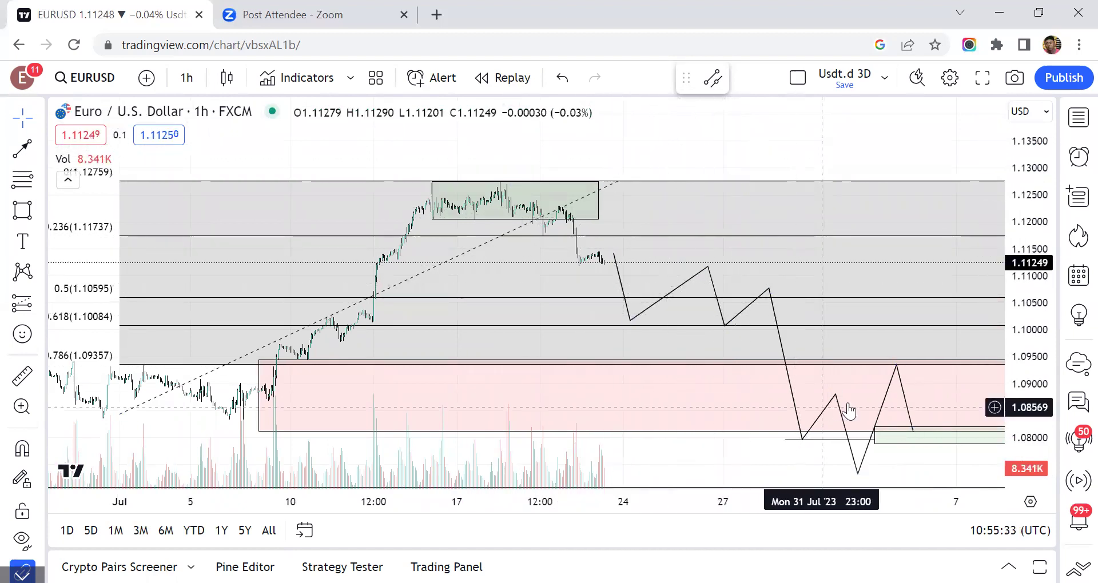